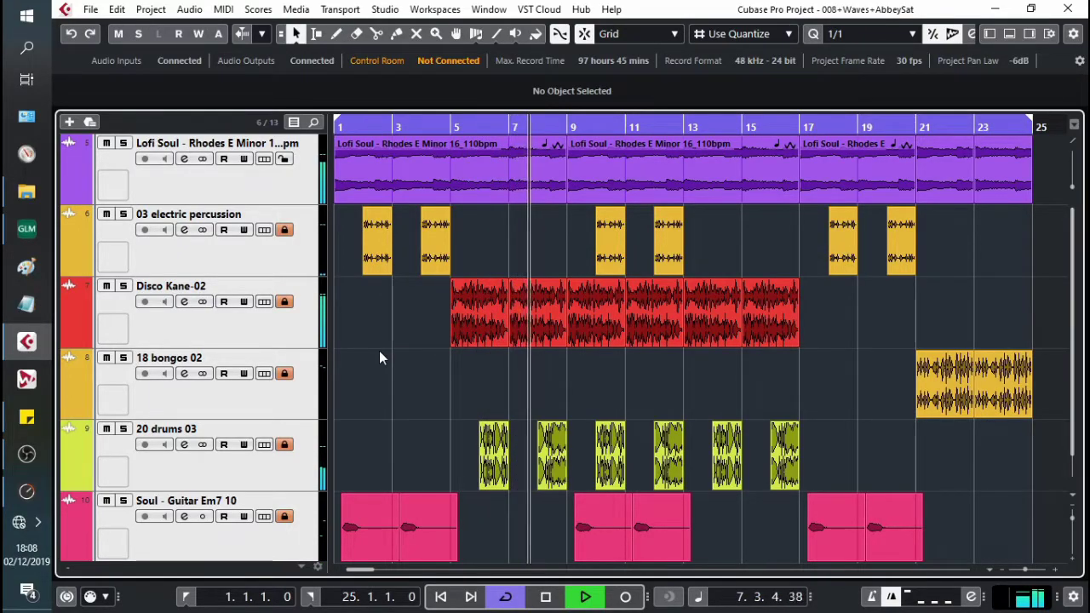
Lock the Lofi Soul Rhodes track and set the Mix Sub channel's level to -4.2 dB in the MixConsole.
left_click(285, 160)
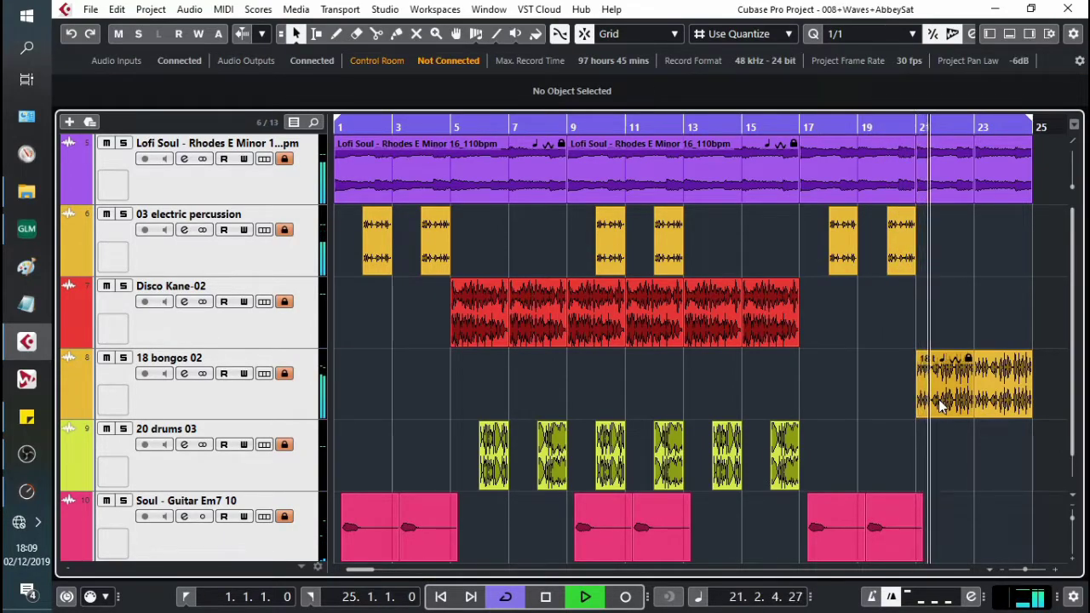
key("F3")
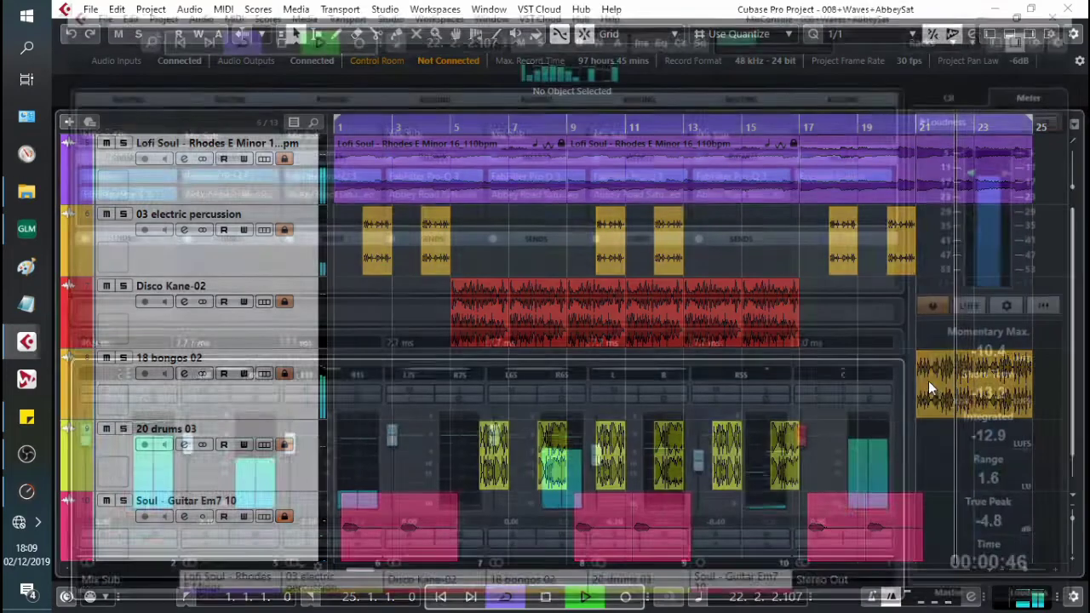
double_click(88, 528)
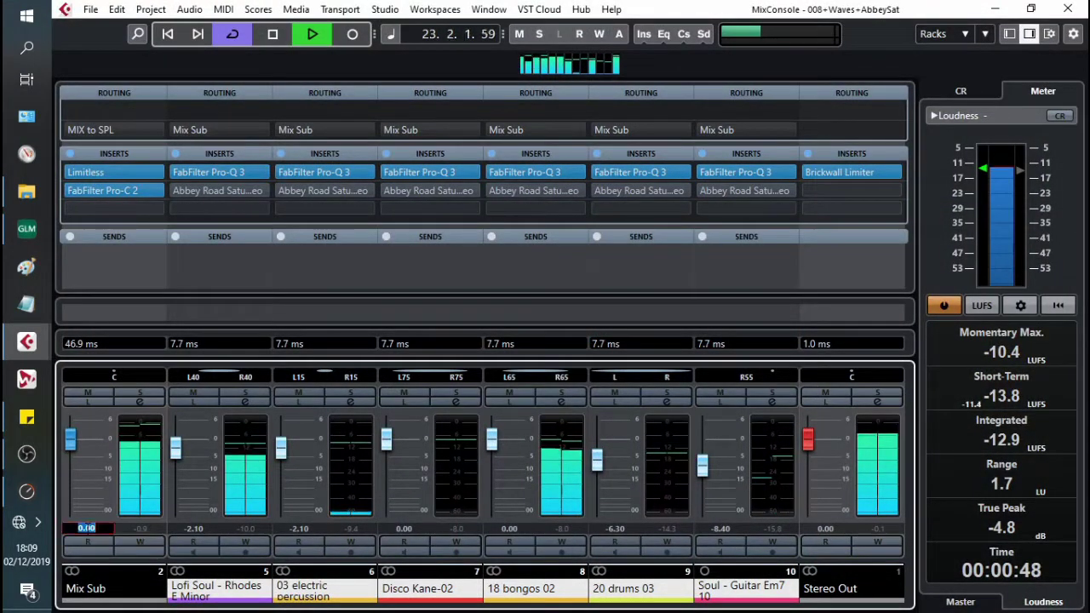
type("-4.2")
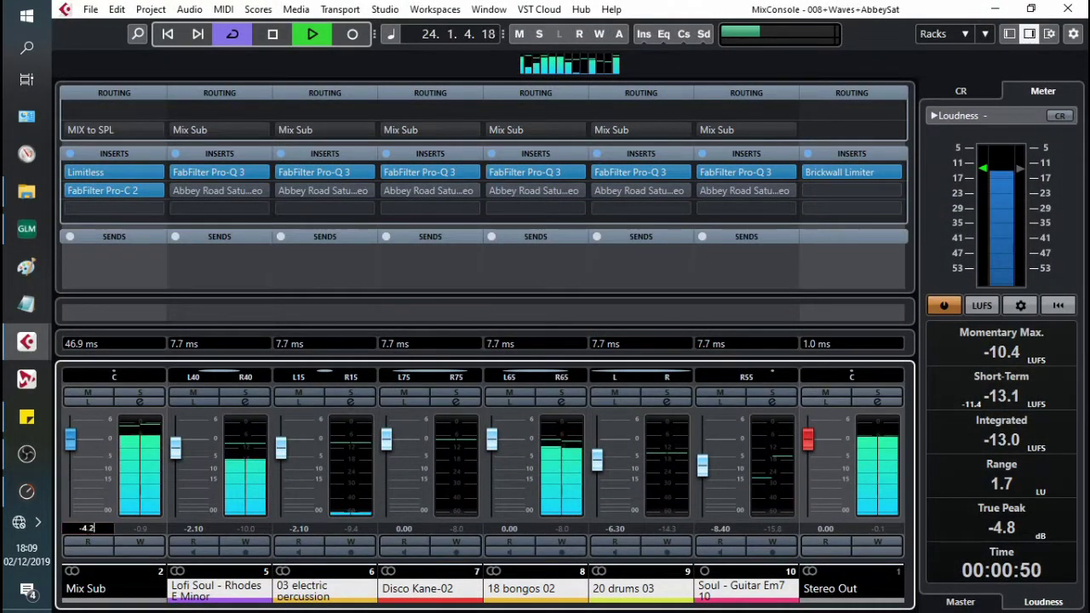
key("Return")
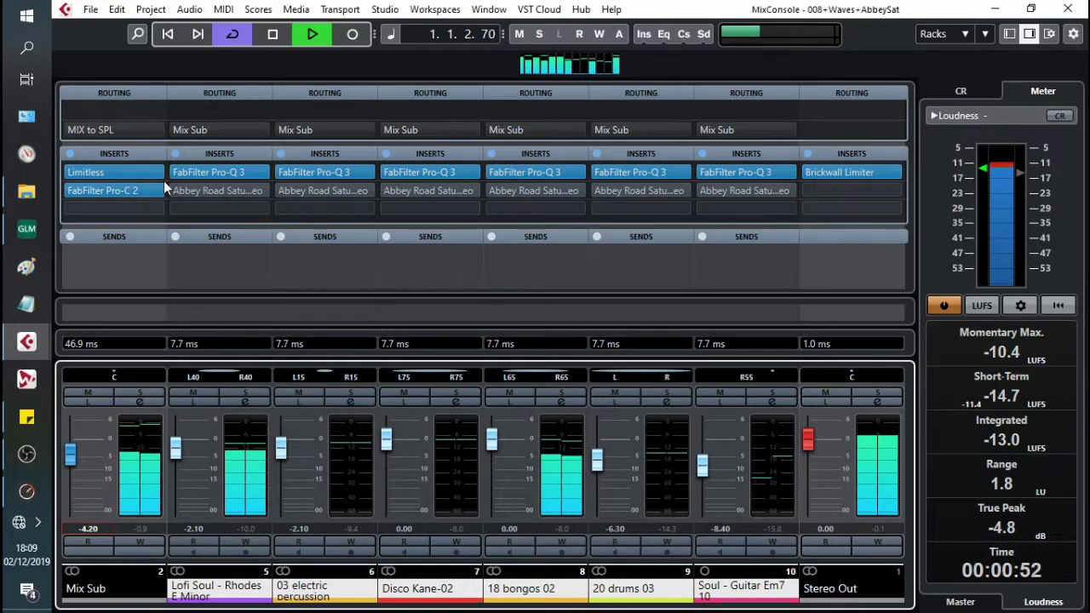
Open the Abbey Road Saturator on the Lofi Soul Rhodes channel and mute the five other instrument channels feeding Mix Sub.
left_click(195, 190)
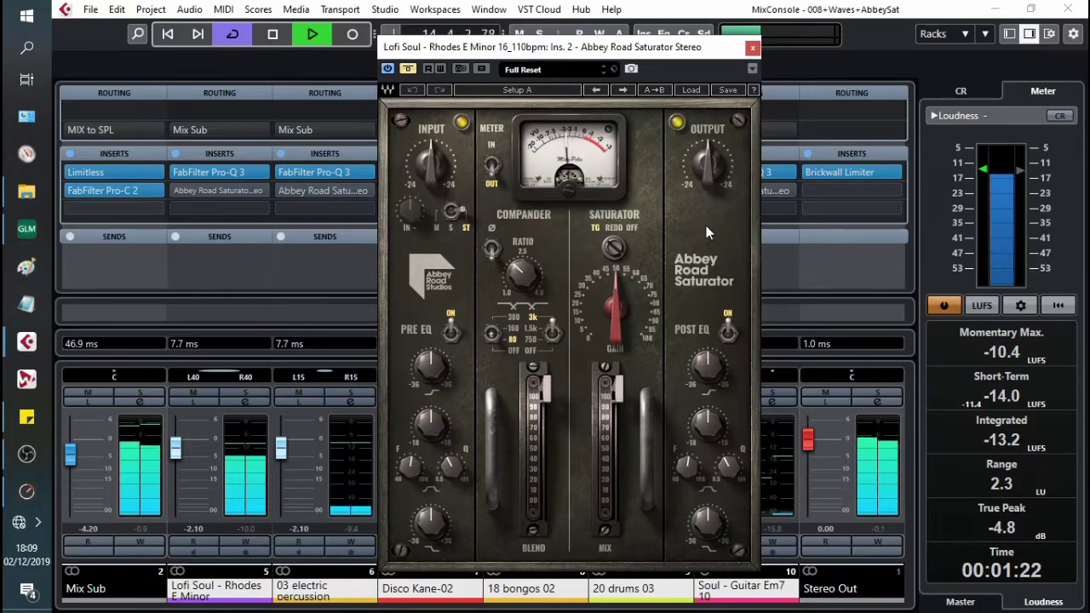
left_click_drag(540, 54, 919, 35)
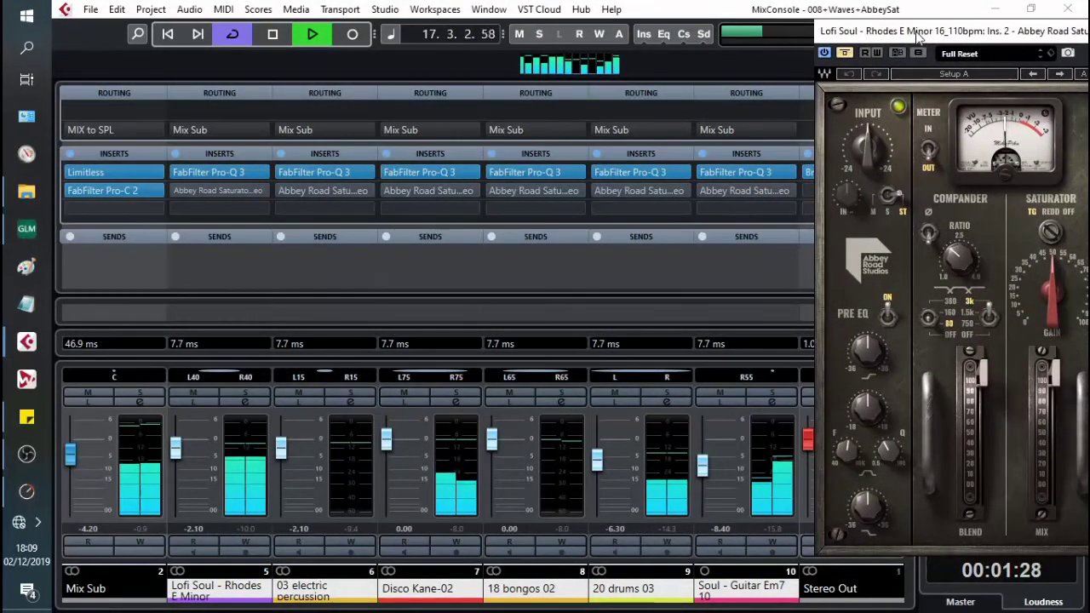
left_click(719, 393)
left_click(614, 393)
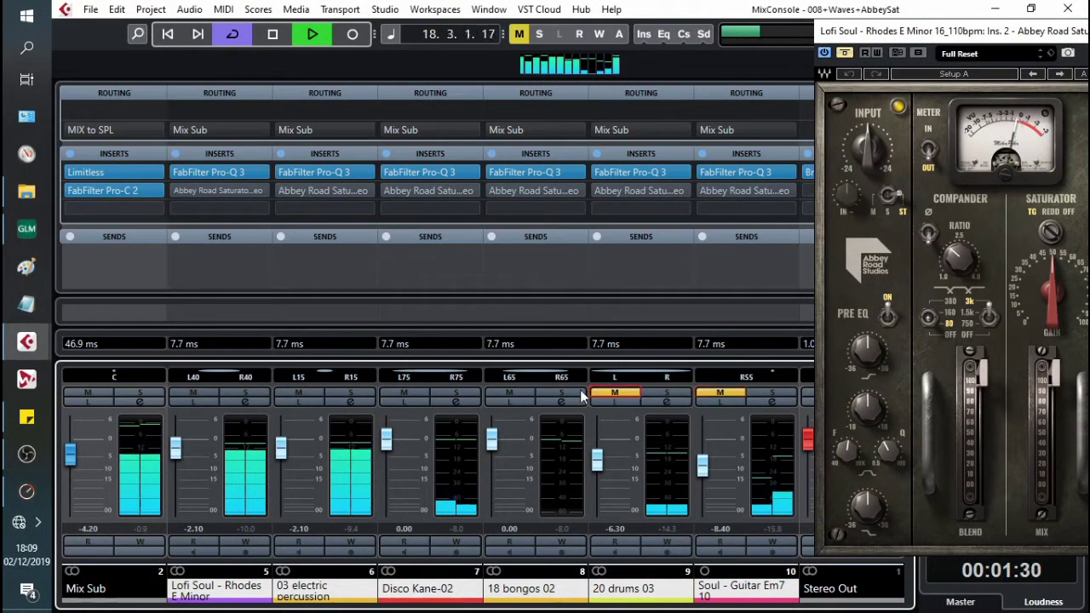
left_click(510, 393)
left_click(405, 394)
left_click(299, 392)
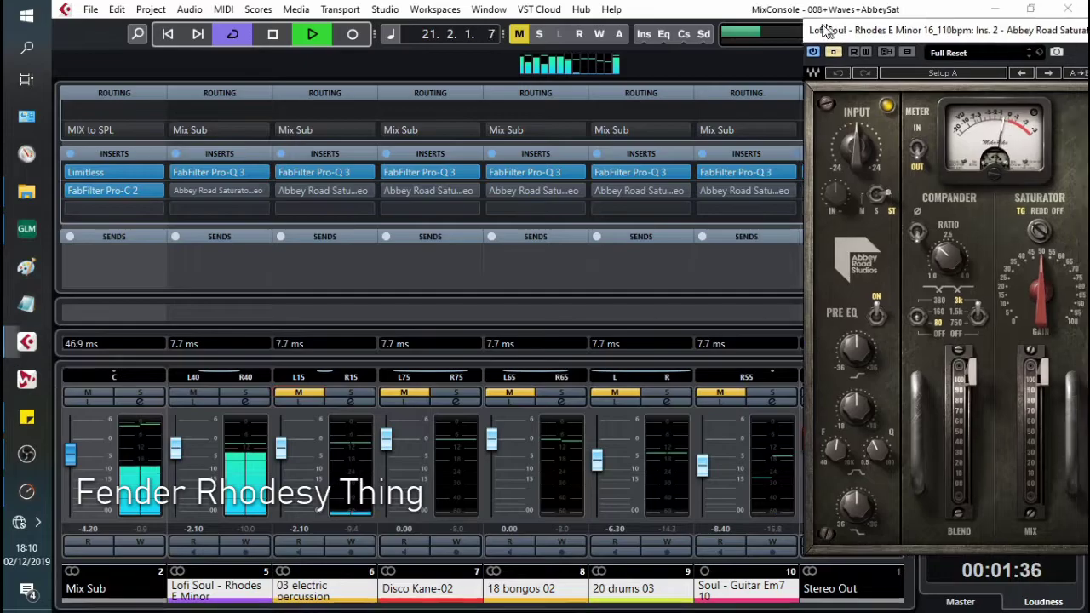
Move the Rhodes saturator window back over the console and set the Mix Sub channel's level to -2.1 dB.
left_click_drag(852, 32, 448, 41)
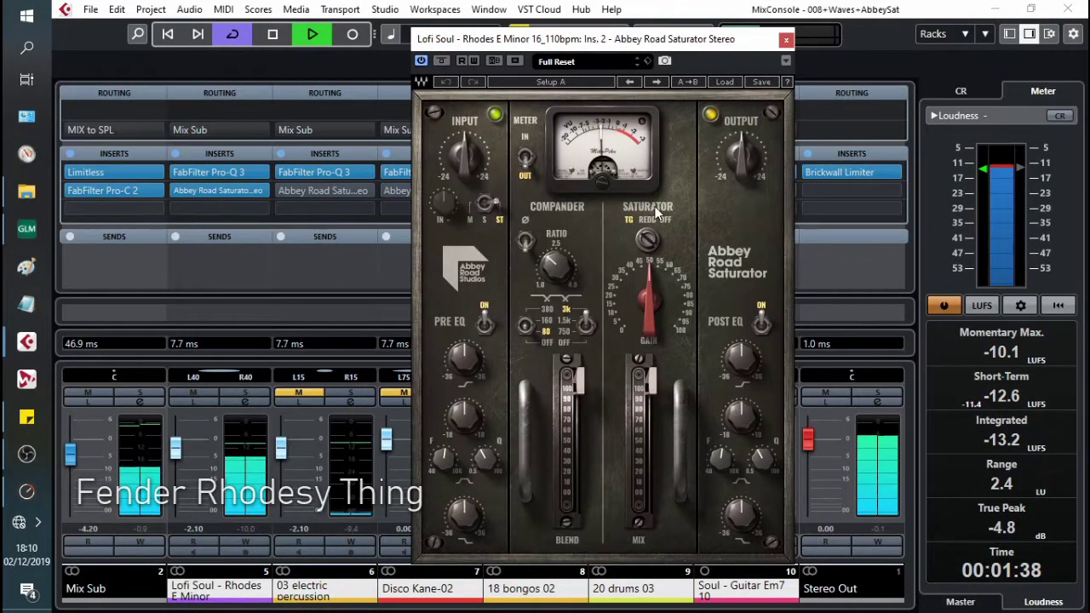
left_click(92, 529)
type("-2.1")
key("Return")
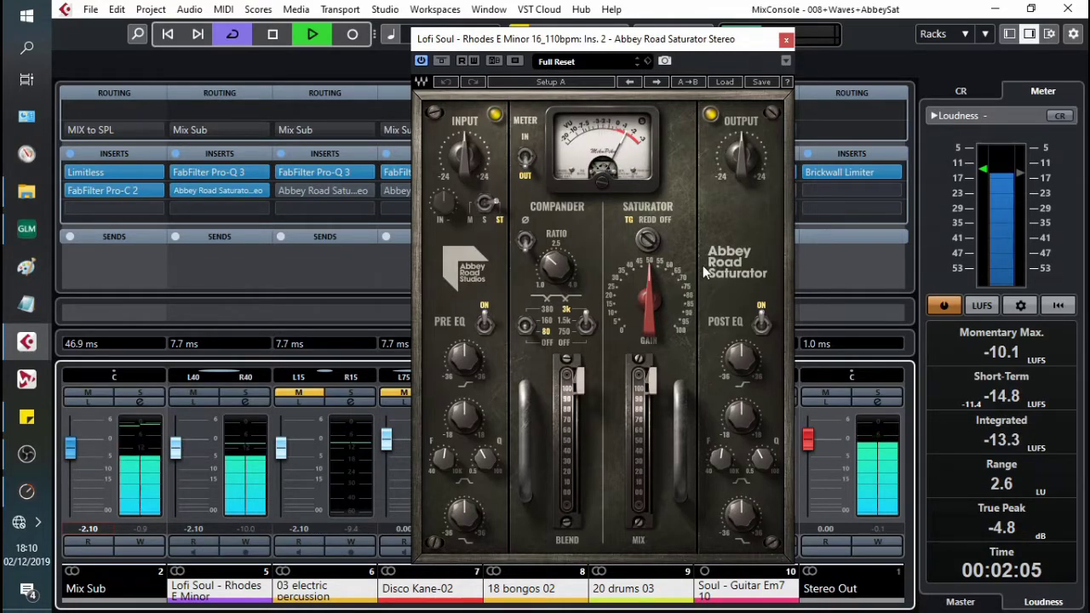
Audition the saturator's REDD and Off modes, return it to TG, and toggle the Pre EQ section.
left_click(649, 223)
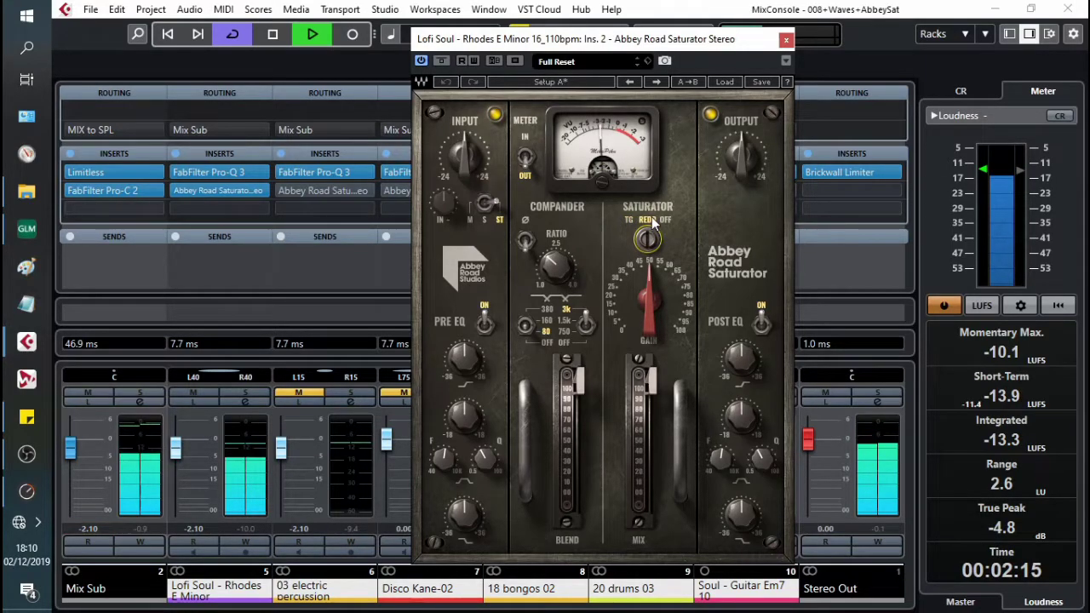
left_click(650, 238)
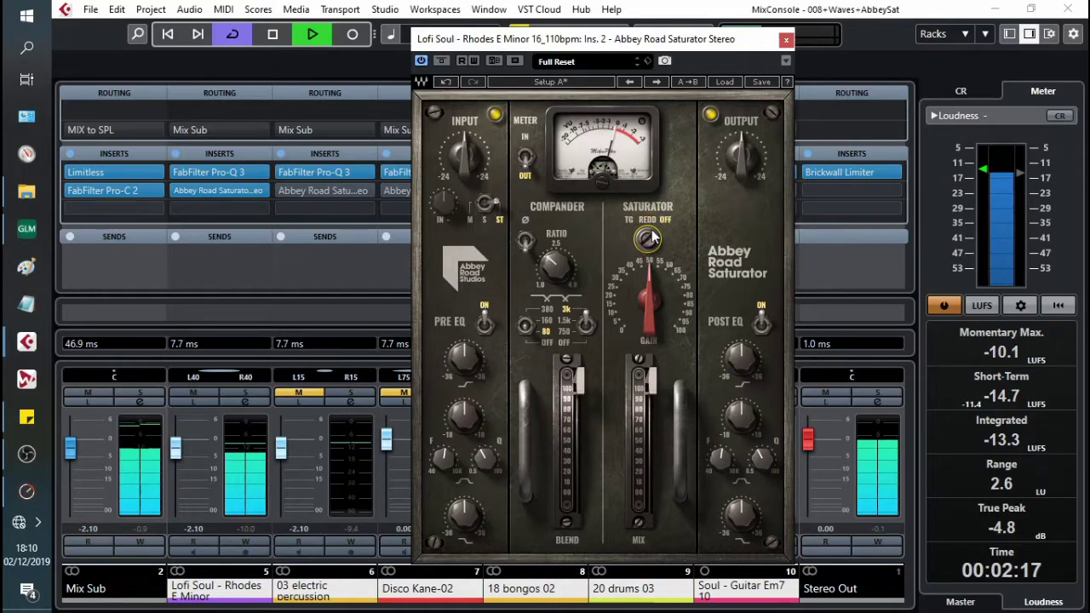
left_click(649, 238)
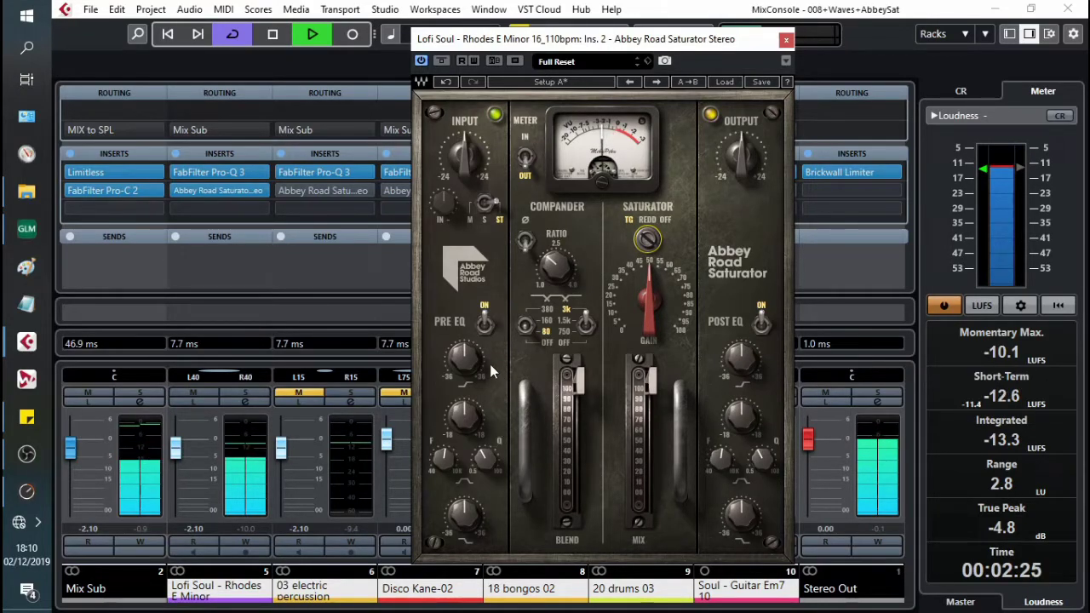
left_click(483, 322)
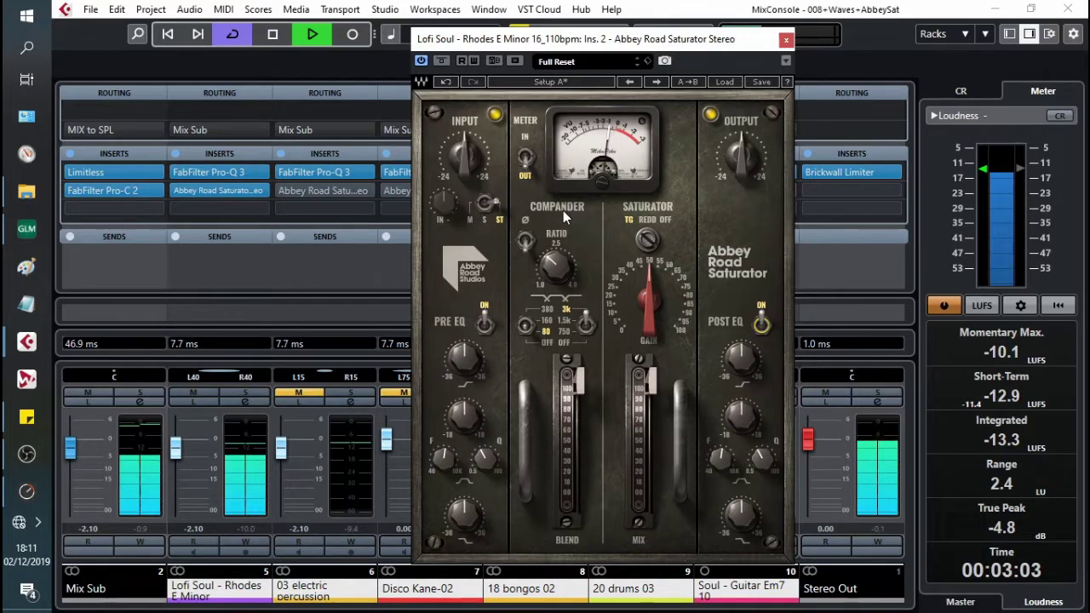
Raise the saturator's gain to about 80.7 and compare the REDD and Off modes on the Rhodes.
mouse_move(649, 300)
left_click_drag(649, 300, 649, 230)
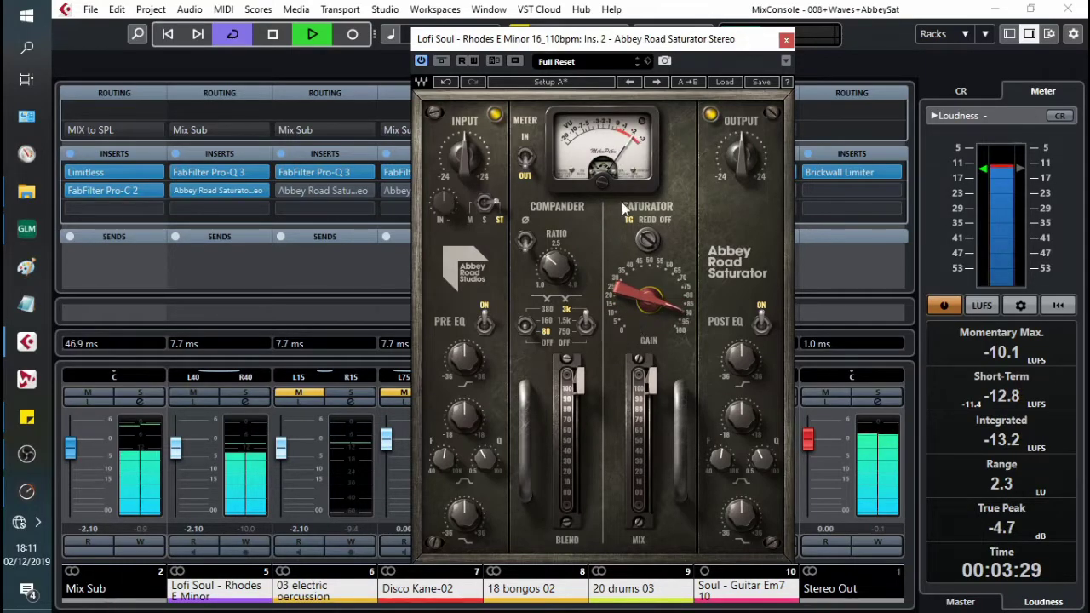
left_click_drag(647, 298, 647, 264)
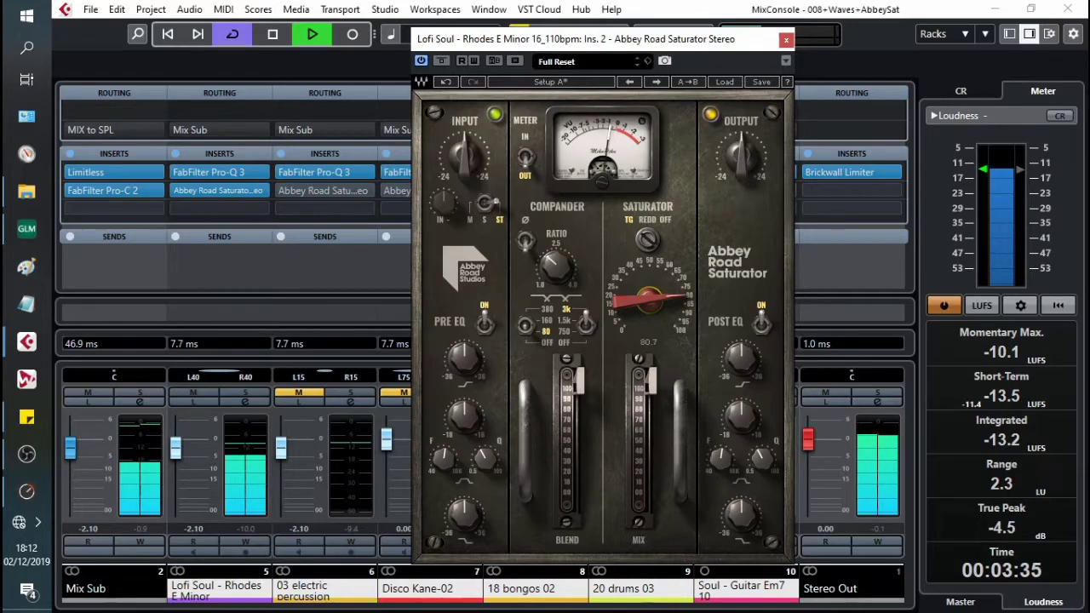
left_click(648, 239)
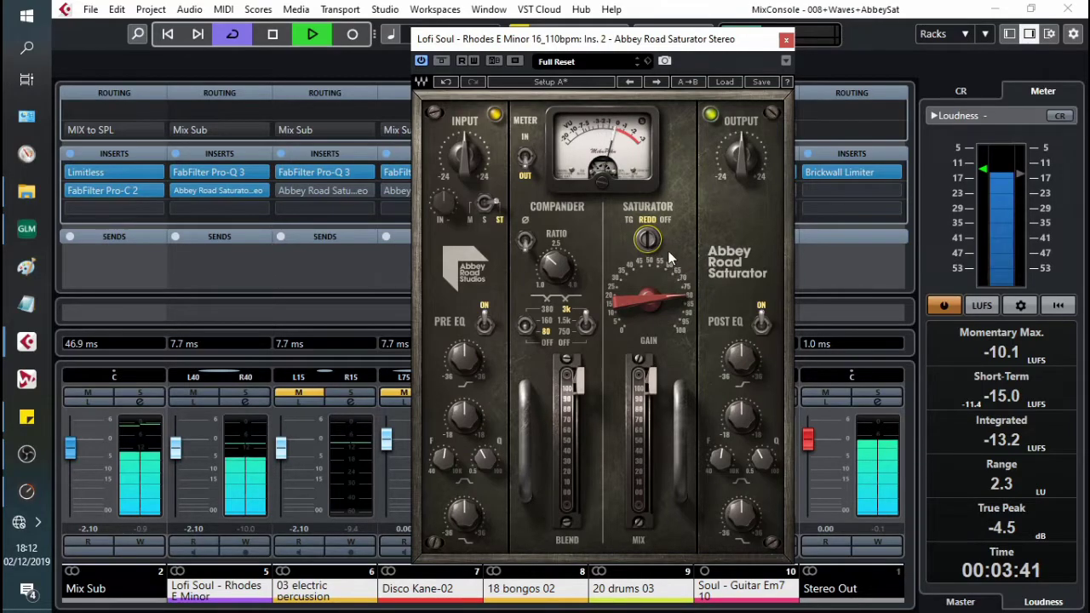
left_click(651, 239)
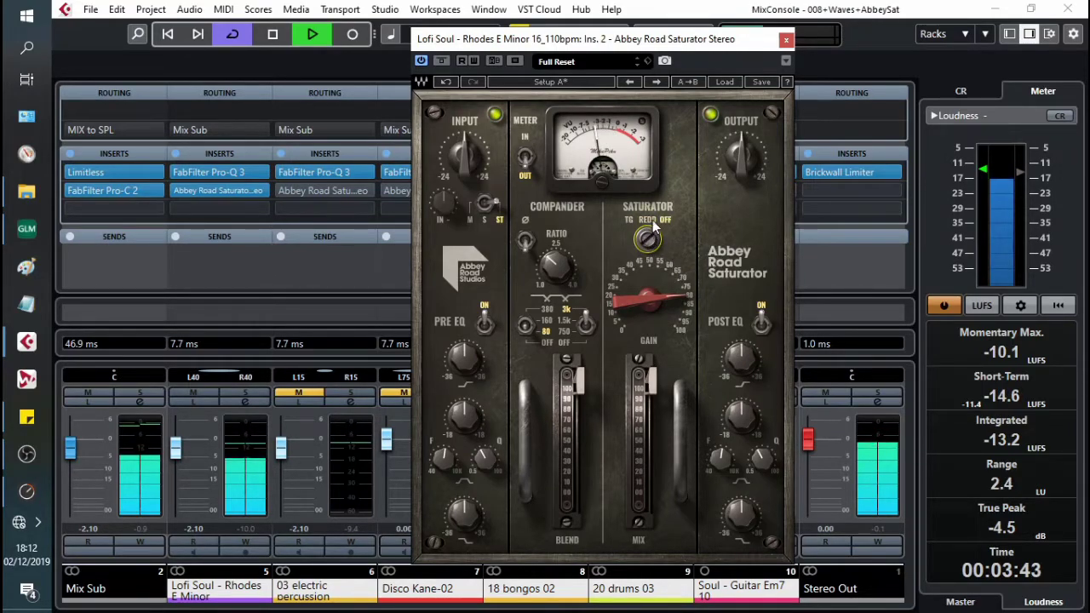
Switch the Rhodes saturator to REDD mode and set its gain to about 65.
mouse_move(673, 312)
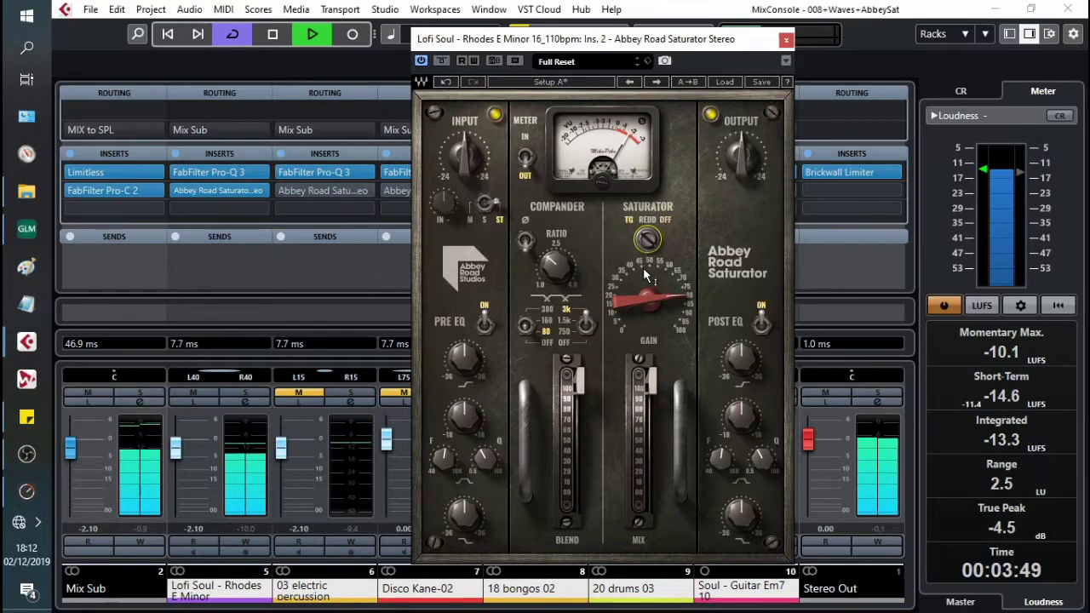
left_click(648, 239)
mouse_move(670, 328)
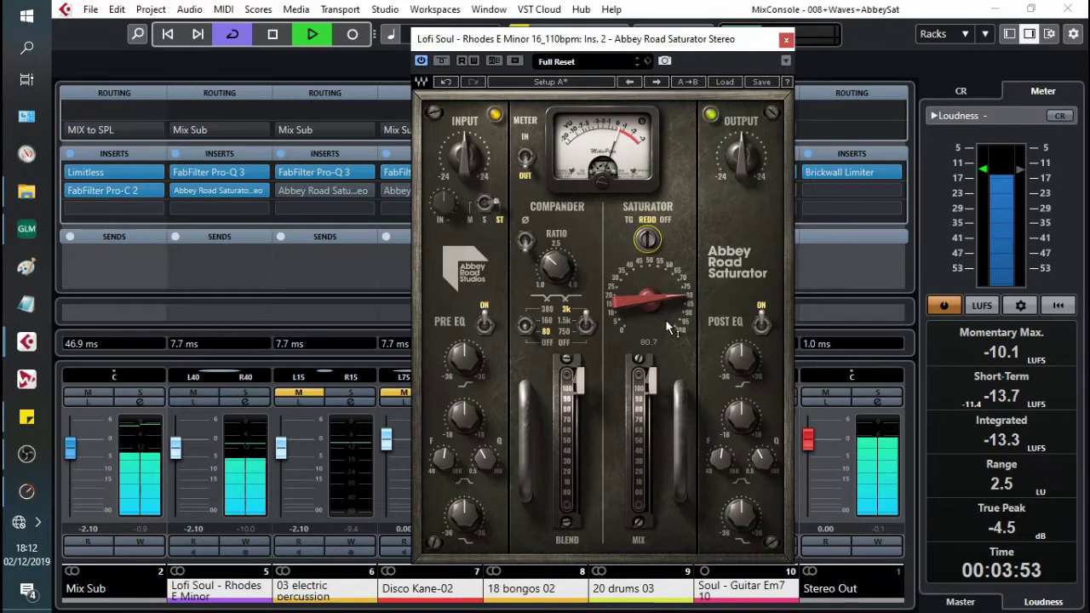
left_click_drag(670, 328, 670, 328)
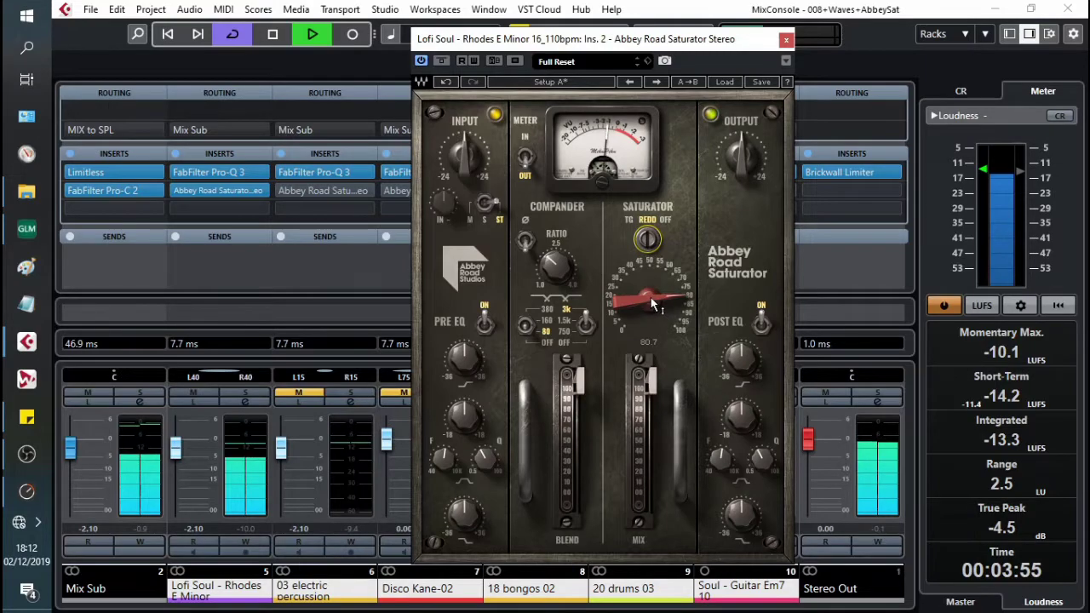
left_click_drag(670, 328, 671, 351)
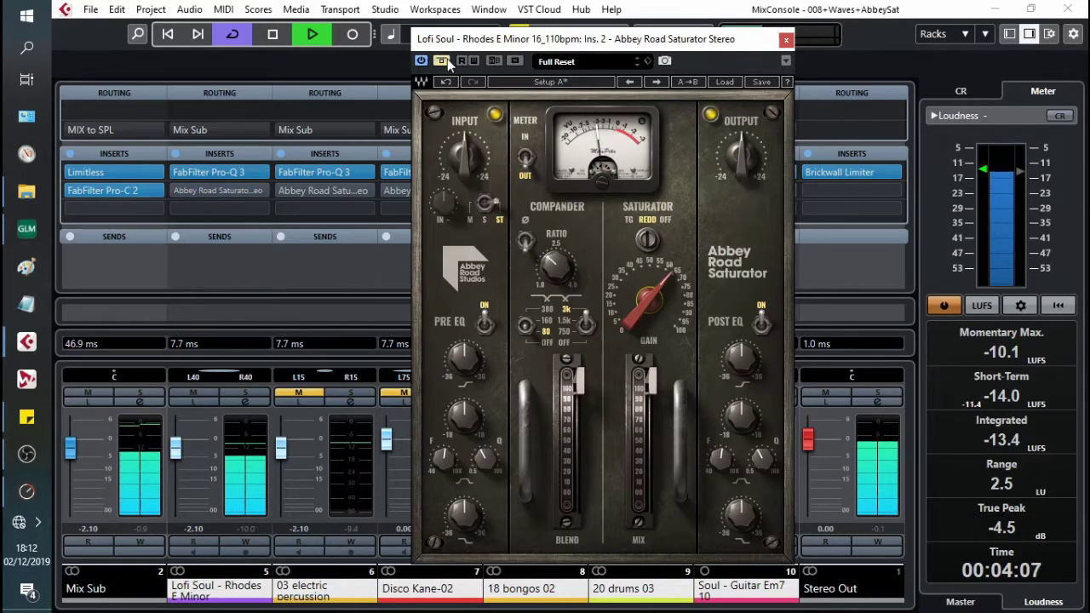
Take the Rhodes saturator out of bypass and set its mix to about 60.
left_click(447, 62)
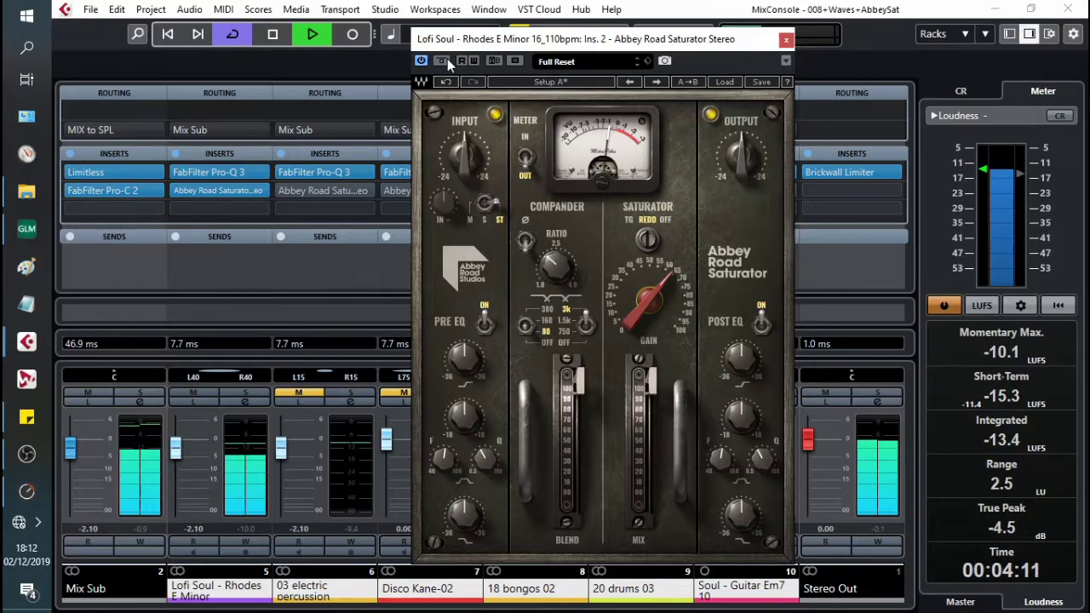
left_click_drag(651, 382, 651, 428)
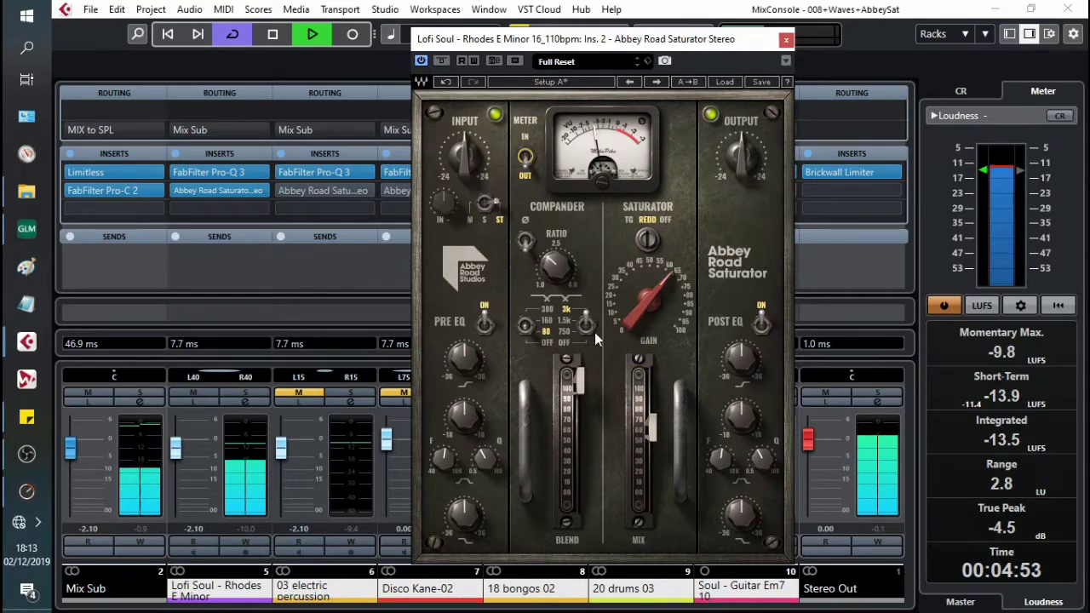
Cycle the compander's low and high crossover switches through their settings, ending with both at Off.
left_click(523, 335)
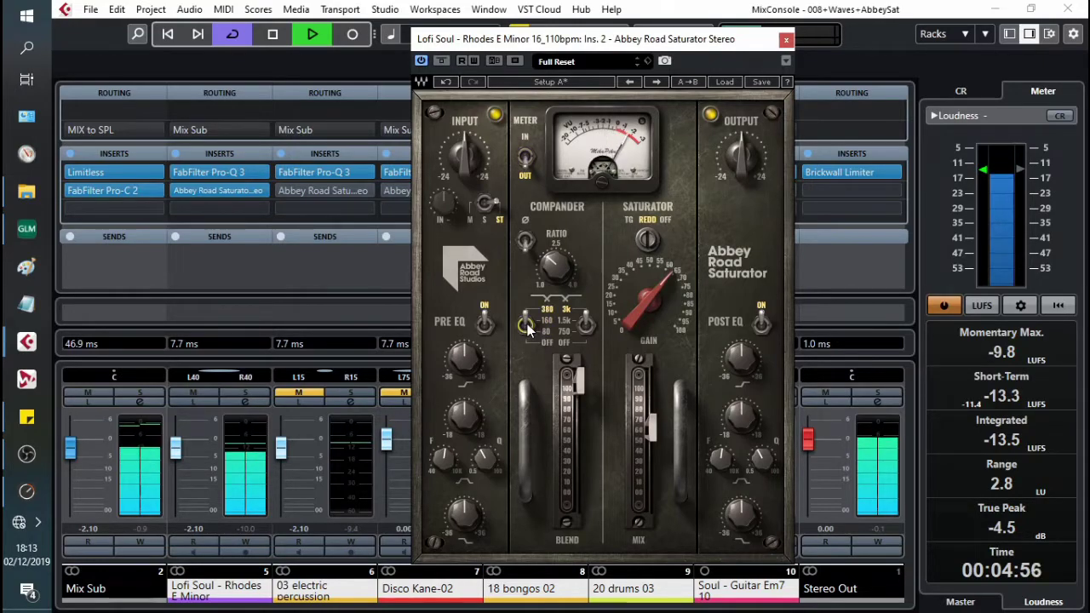
left_click(528, 333)
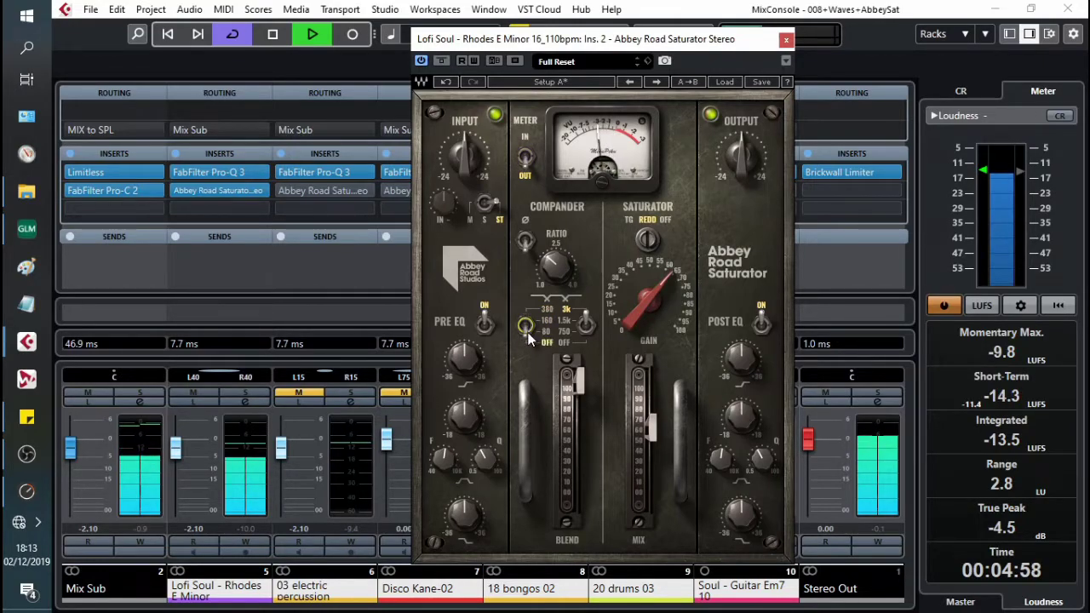
left_click(527, 333)
left_click(589, 329)
left_click(594, 334)
left_click(527, 334)
left_click(527, 336)
left_click(526, 337)
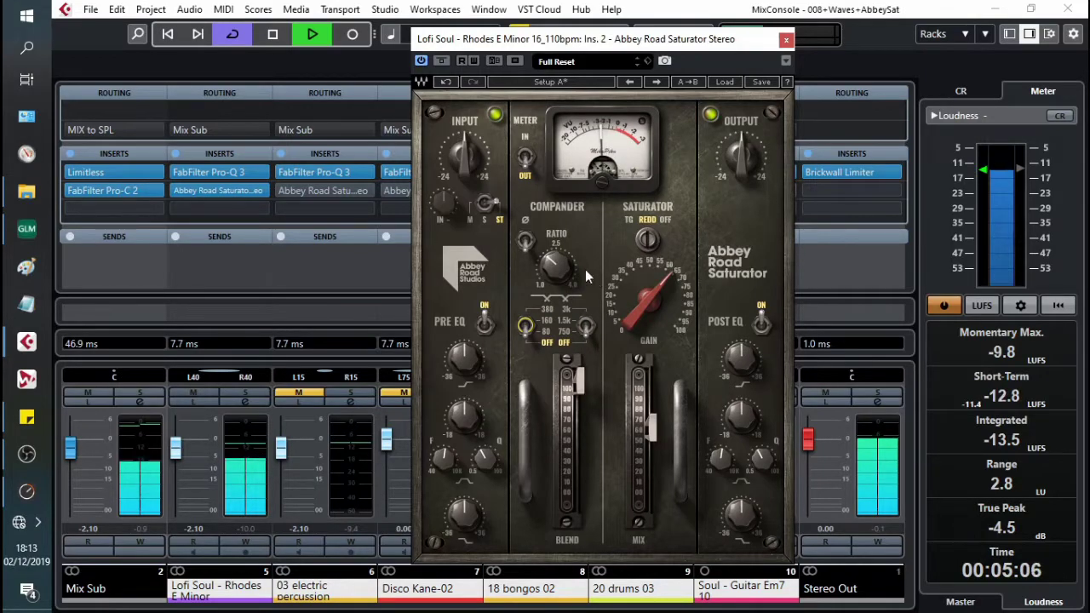
Set the compander's ratio to its 4.0 maximum and its crossover frequencies to 380 and 750.
left_click_drag(558, 269, 569, 271)
left_click(527, 328)
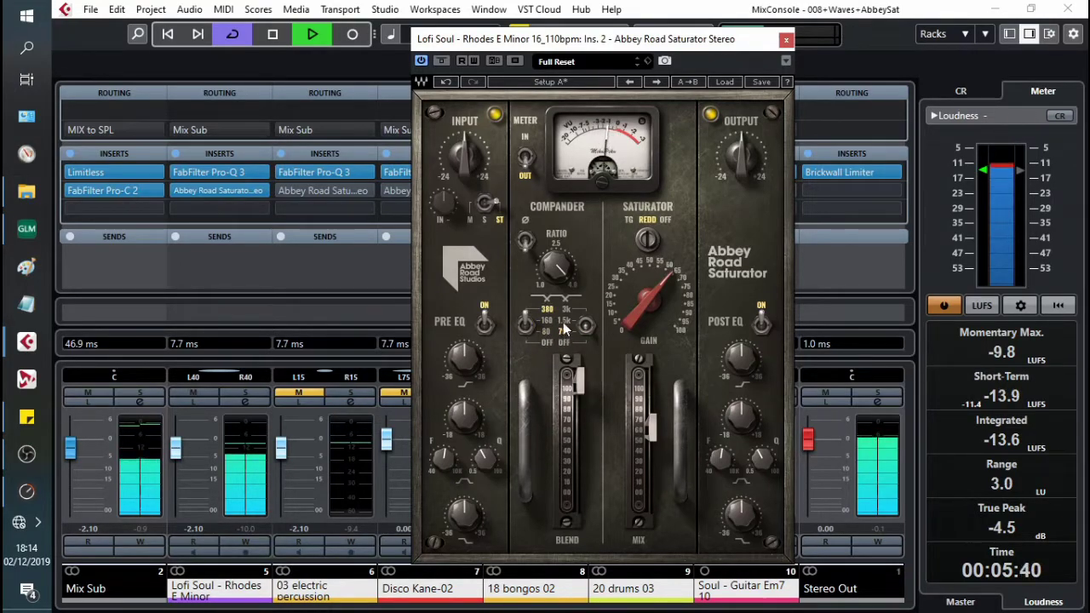
left_click(565, 331)
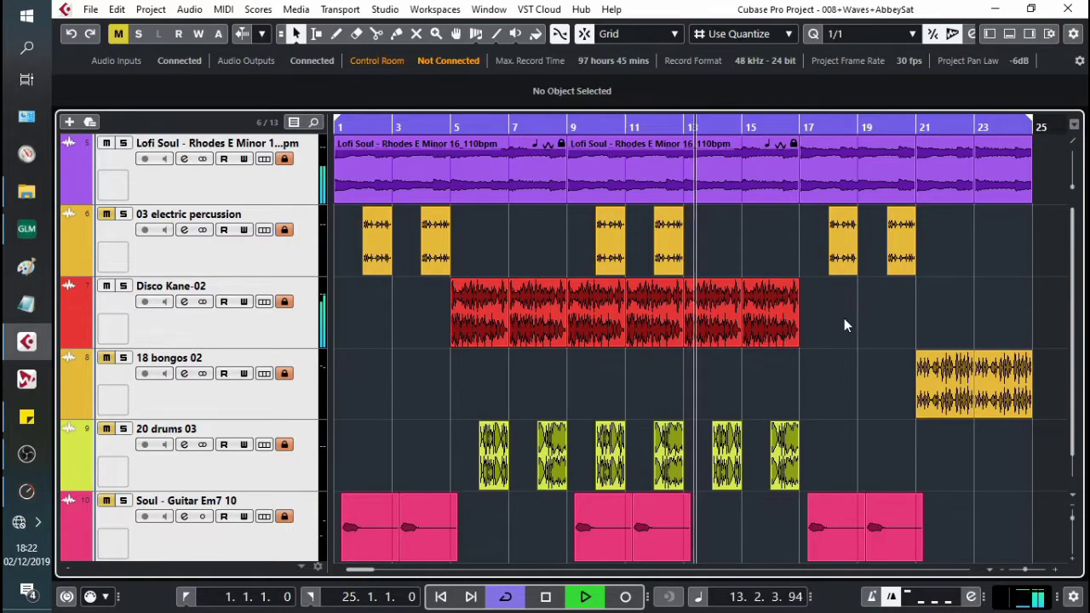
Set the loop range around the Disco Kane-02 clips, bars 5 to 17, and play from its start.
left_click(461, 326)
key("p")
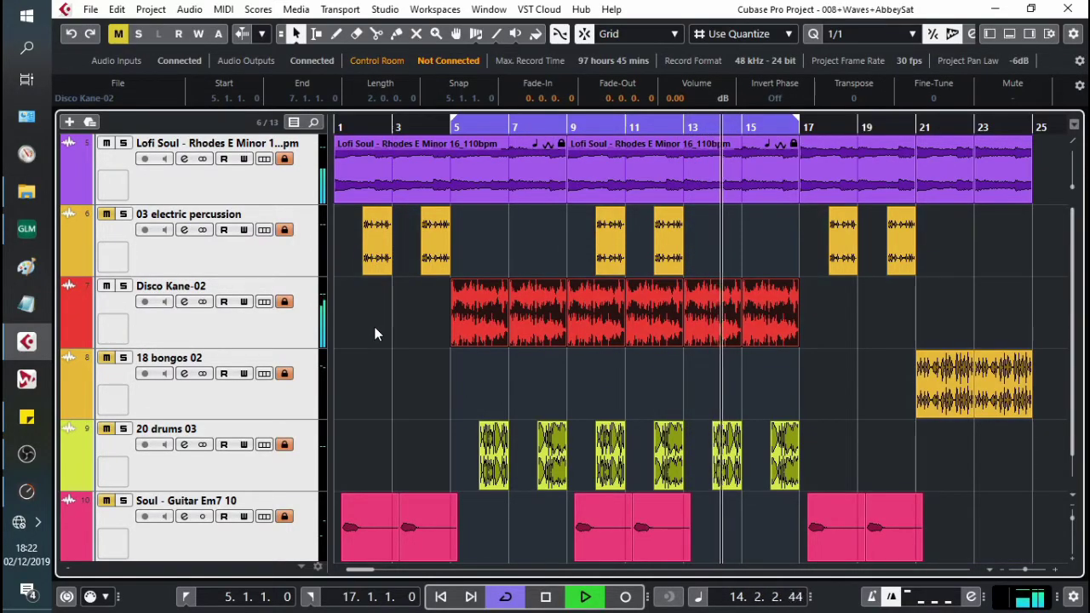
key("KP_1")
Open the Abbey Road Saturator on the Disco Kane-02 channel and raise its saturator gain to about 75.
key("F3")
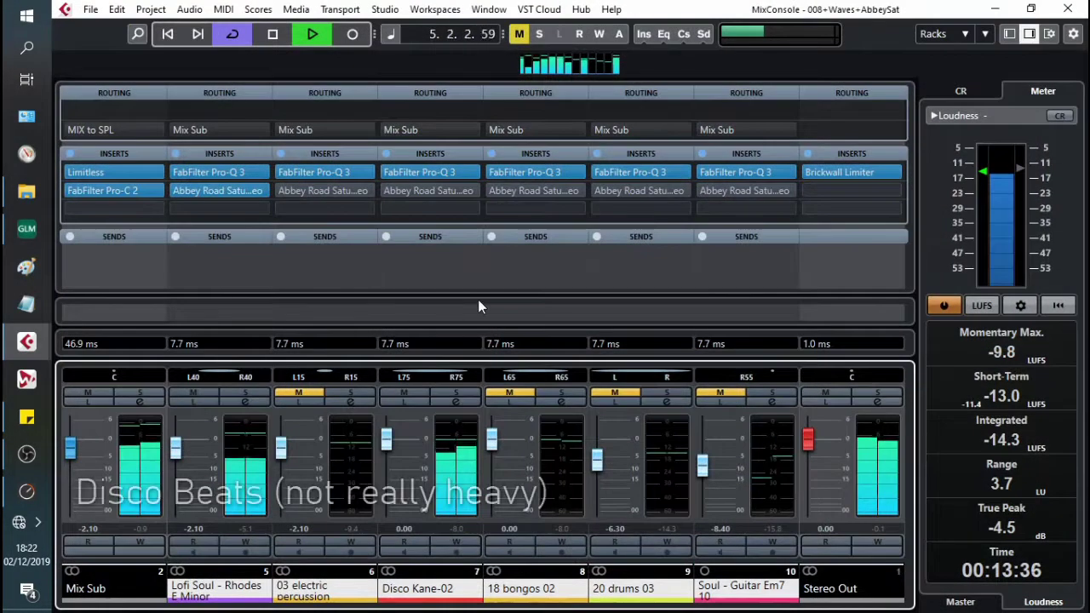
left_click(401, 191)
left_click(401, 192)
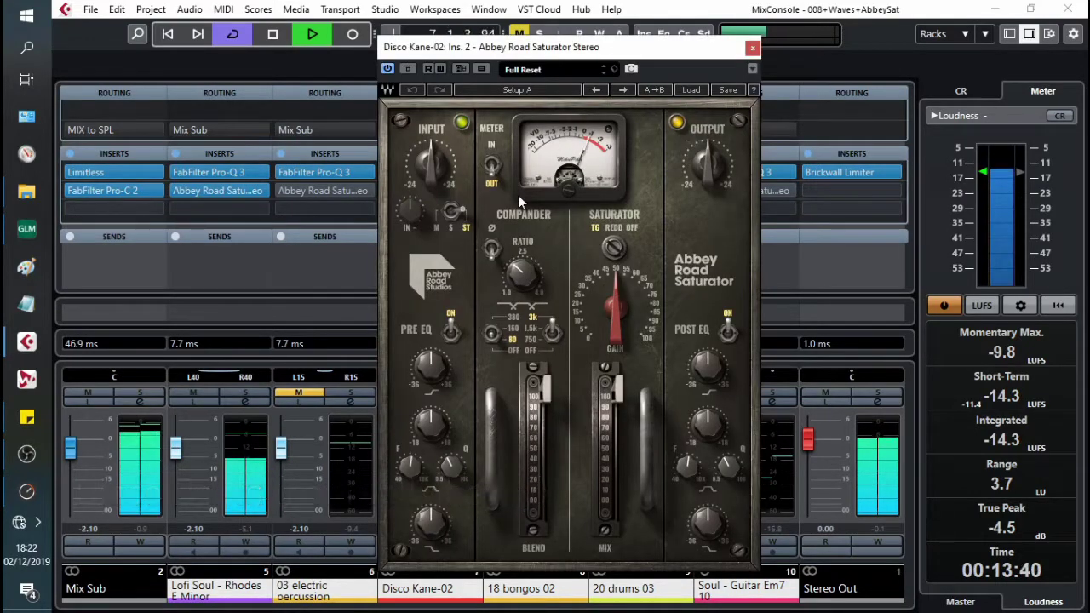
left_click_drag(511, 47, 475, 12)
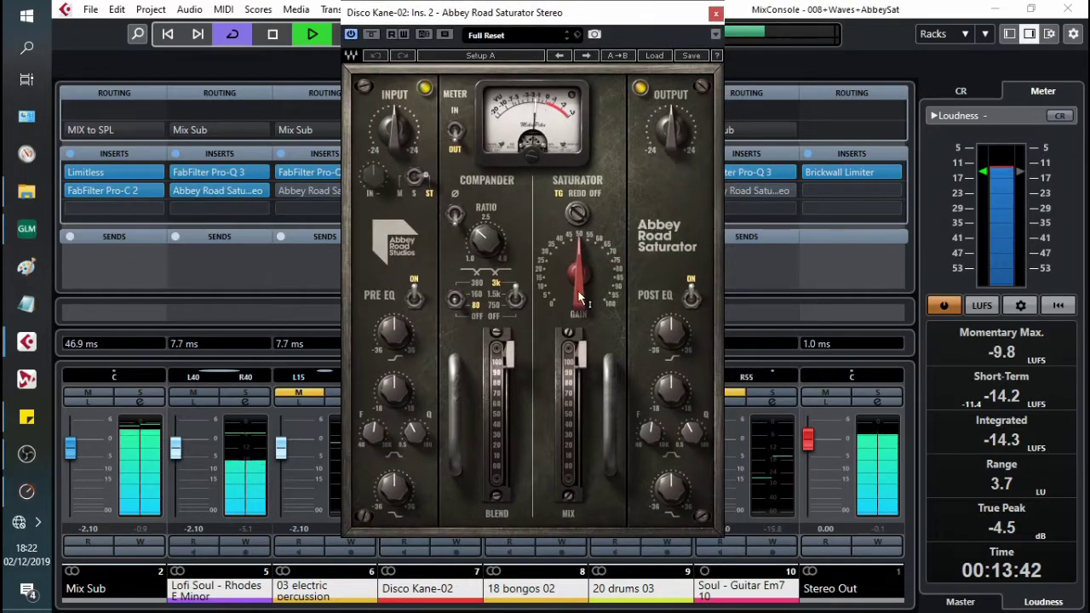
mouse_move(582, 304)
left_mouse_down()
mouse_move(583, 260)
mouse_move(579, 288)
left_mouse_up()
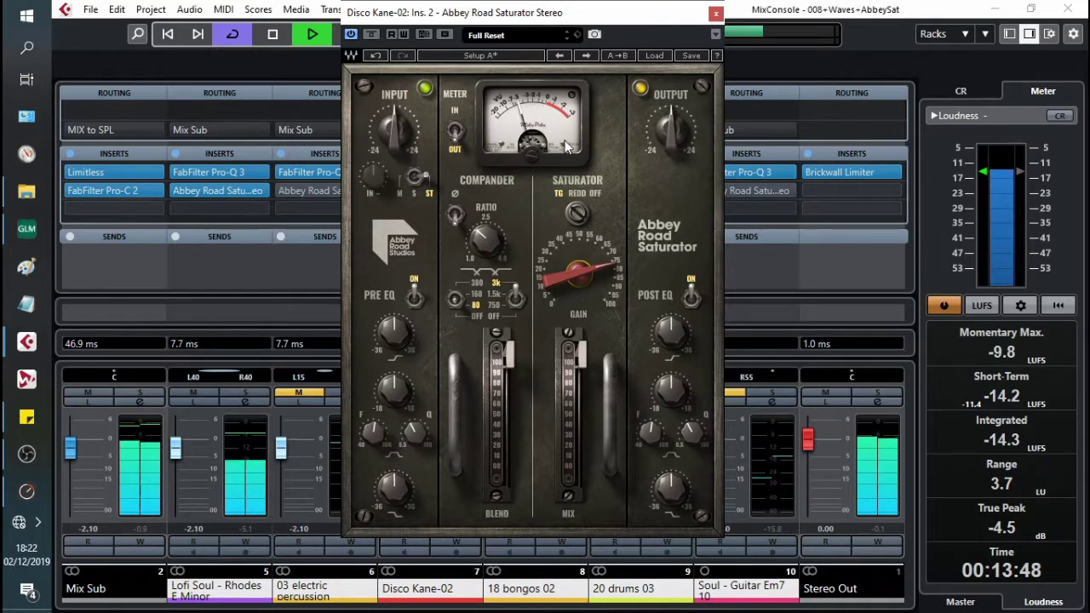
Audition the REDD saturator type at a gain of 90, and return it to TG with the gain at about 73.
left_click(584, 216)
left_click_drag(589, 252, 590, 238)
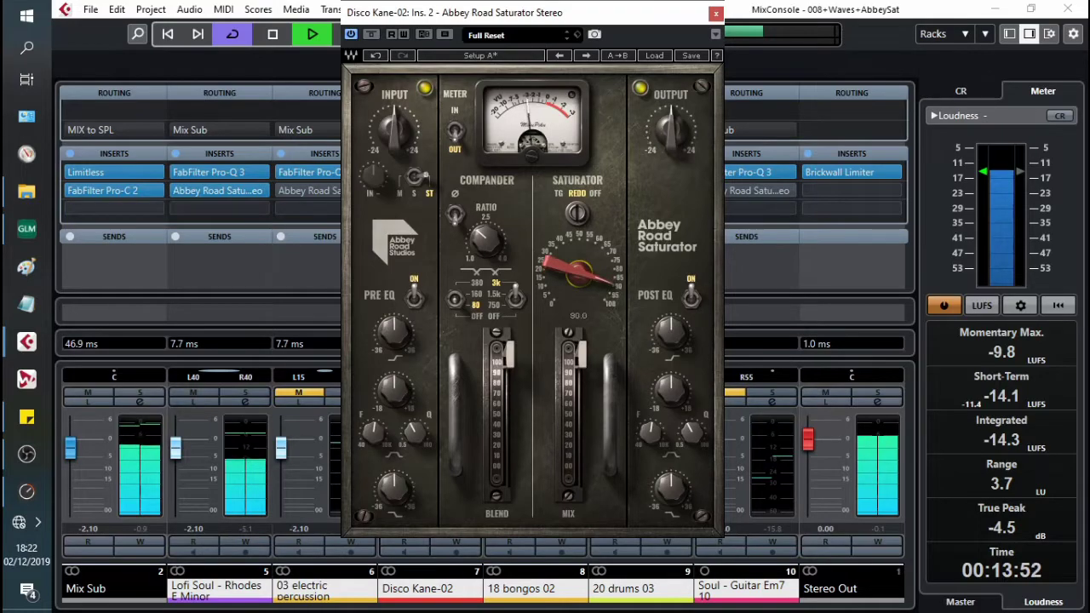
left_click(572, 214)
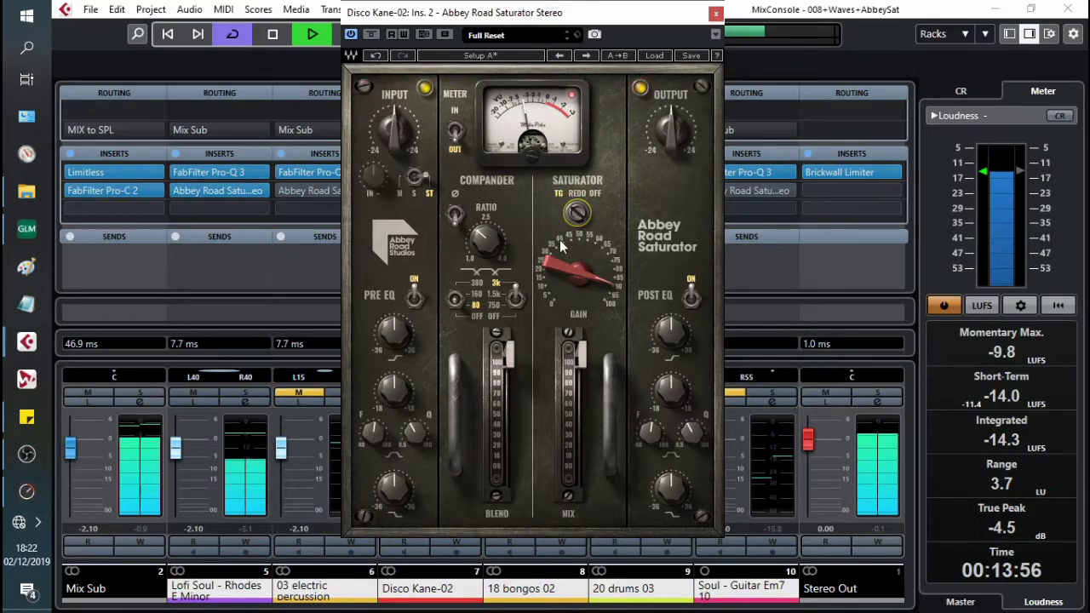
left_click_drag(563, 264, 563, 277)
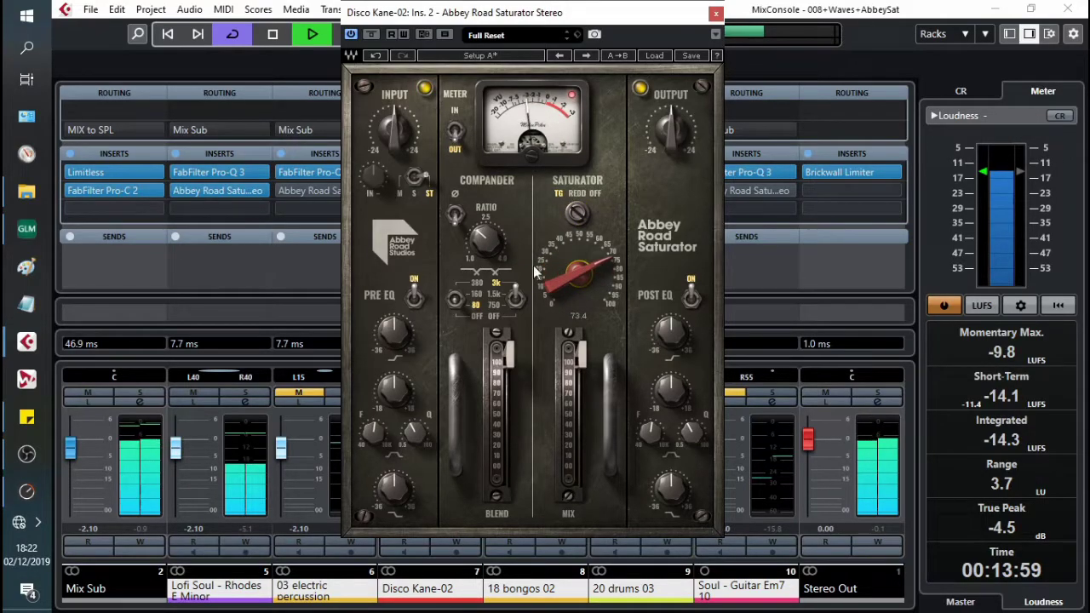
Raise the compander's ratio and try its low crossover at 380 and 160 with the high crossover at 750.
left_click(457, 304)
left_click(482, 246)
left_click_drag(481, 245, 482, 249)
left_click(477, 282)
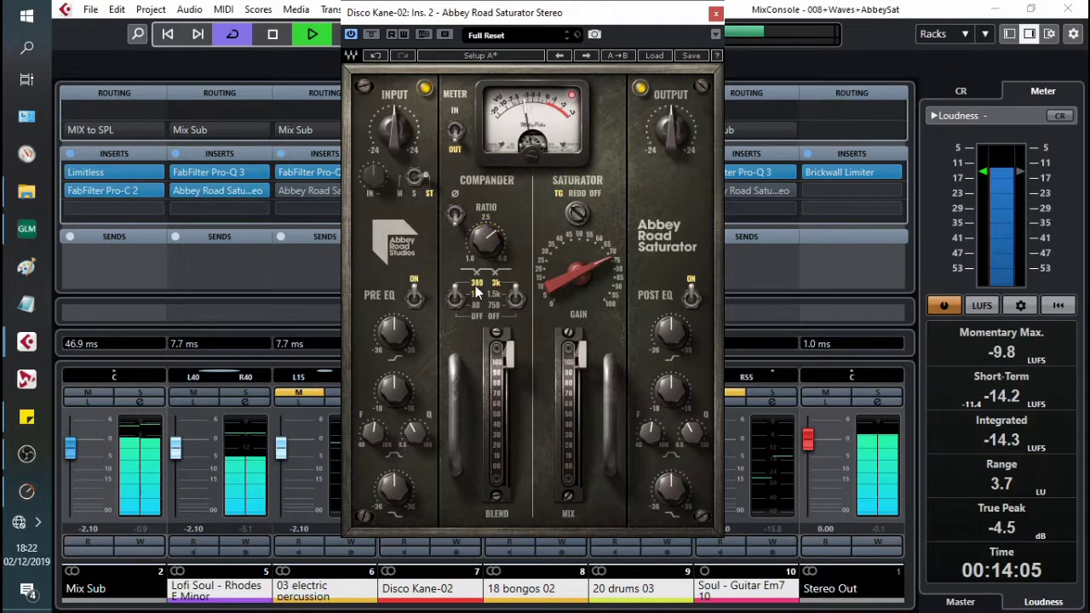
left_click(493, 295)
left_click(495, 309)
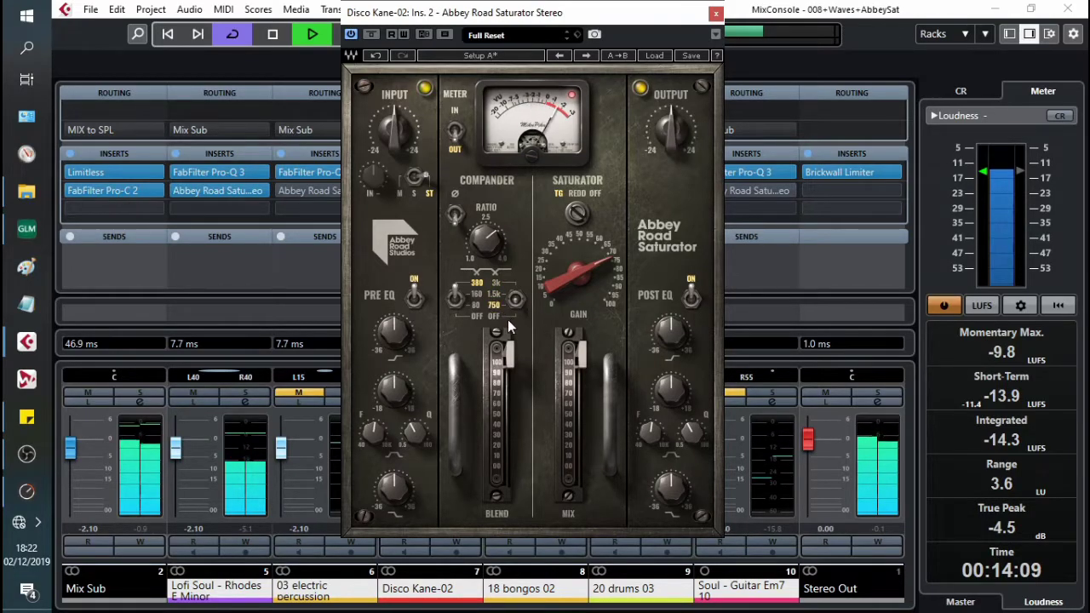
left_click(475, 294)
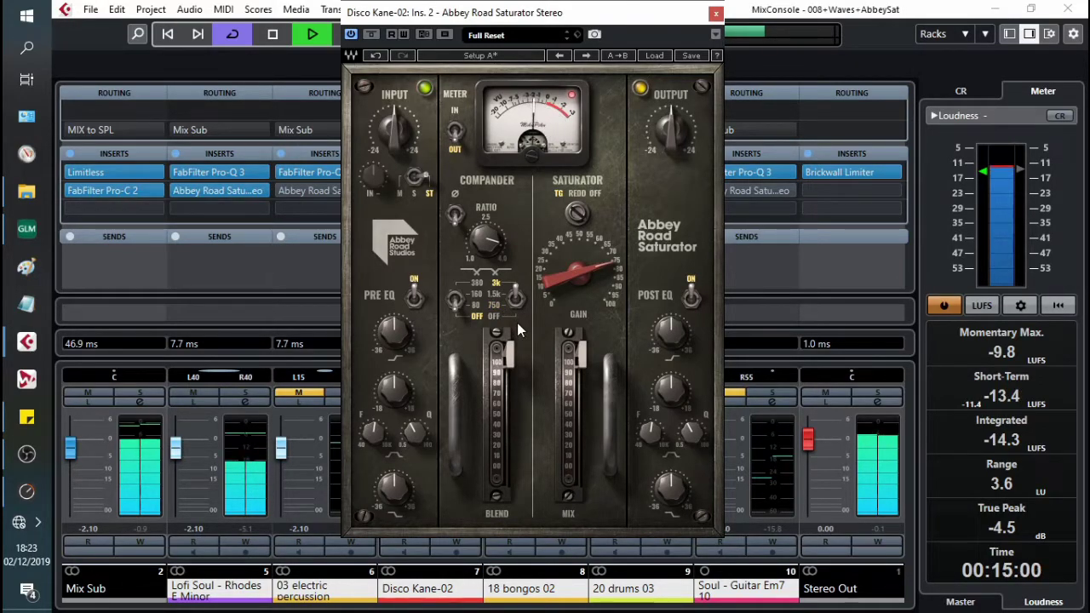
Set the compander's high crossover to 750 and sweep its ratio down to about 2.2 and back up near maximum.
left_click(501, 306)
mouse_move(487, 241)
left_mouse_down()
mouse_move(487, 231)
mouse_move(486, 249)
left_mouse_up()
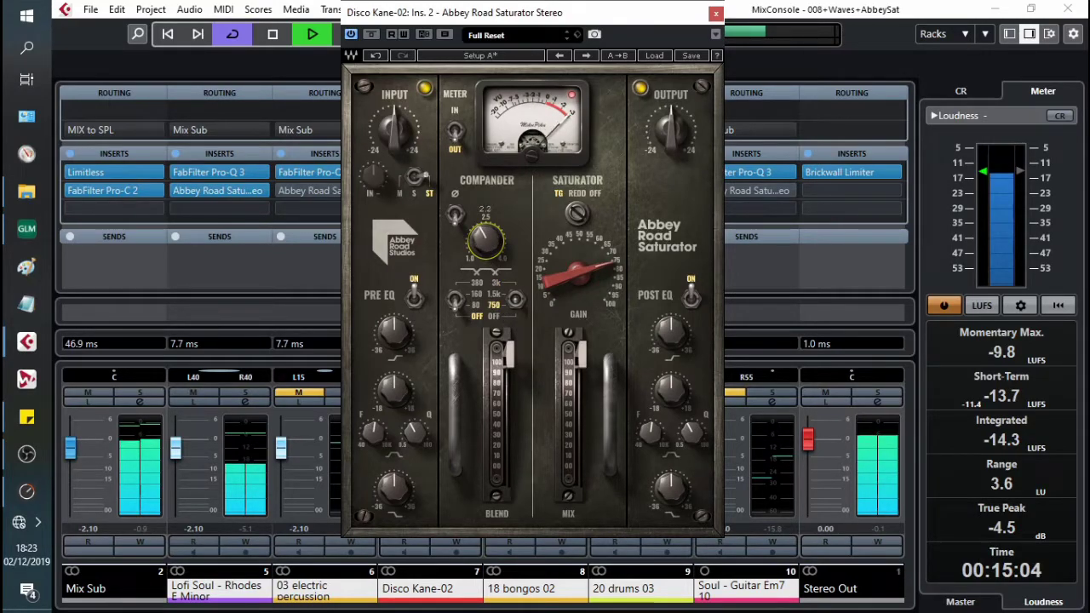
left_click_drag(486, 242, 485, 229)
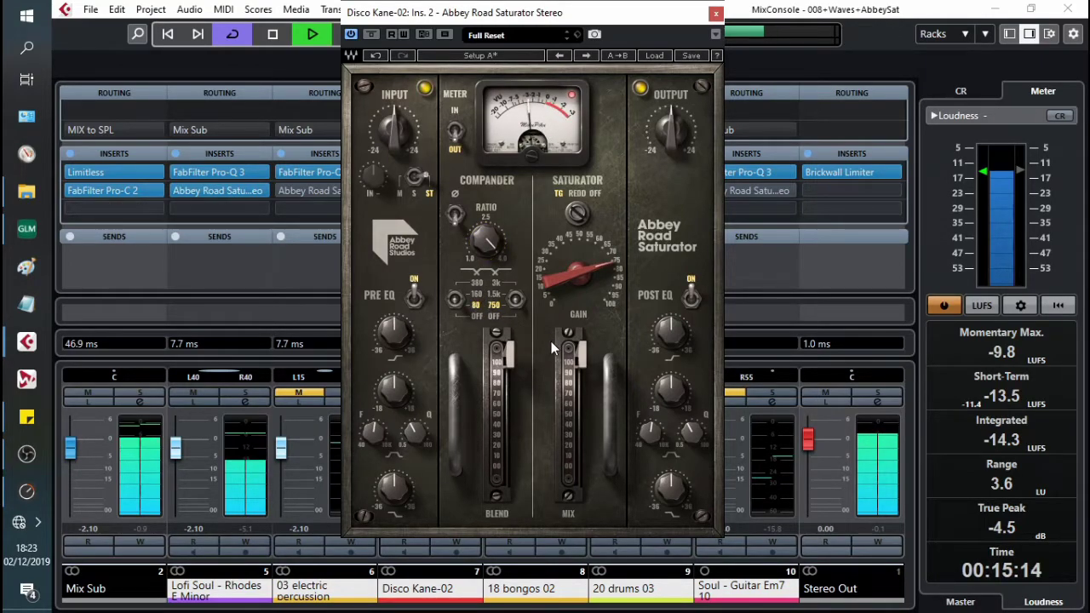
Compare the compander's low crossover at 160 against 80, keeping 80 with the high crossover at 750.
left_click(515, 300)
left_click(493, 306)
left_click(480, 293)
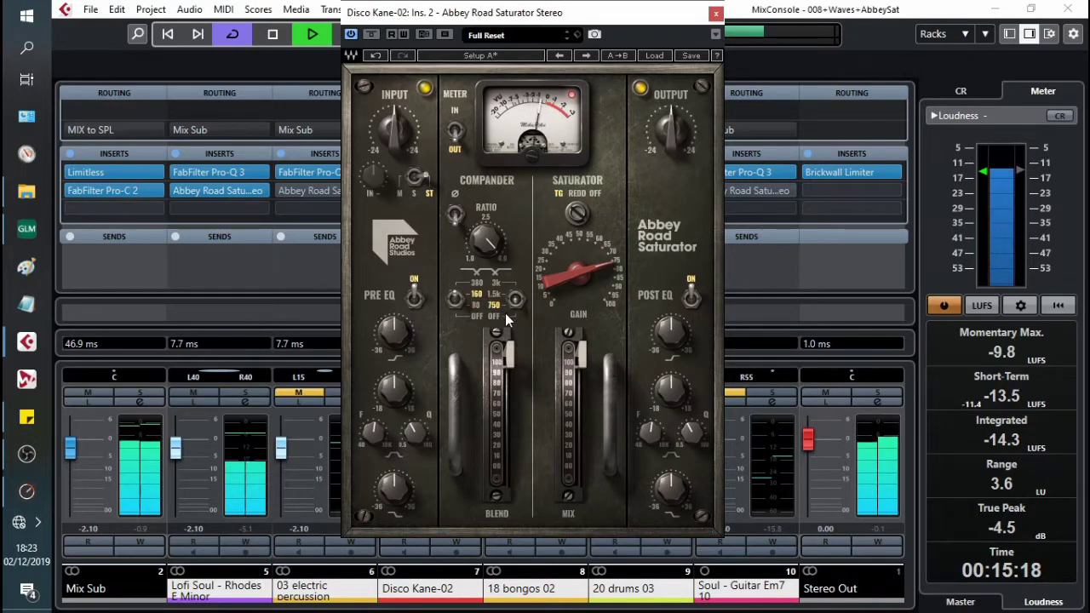
left_click(475, 307)
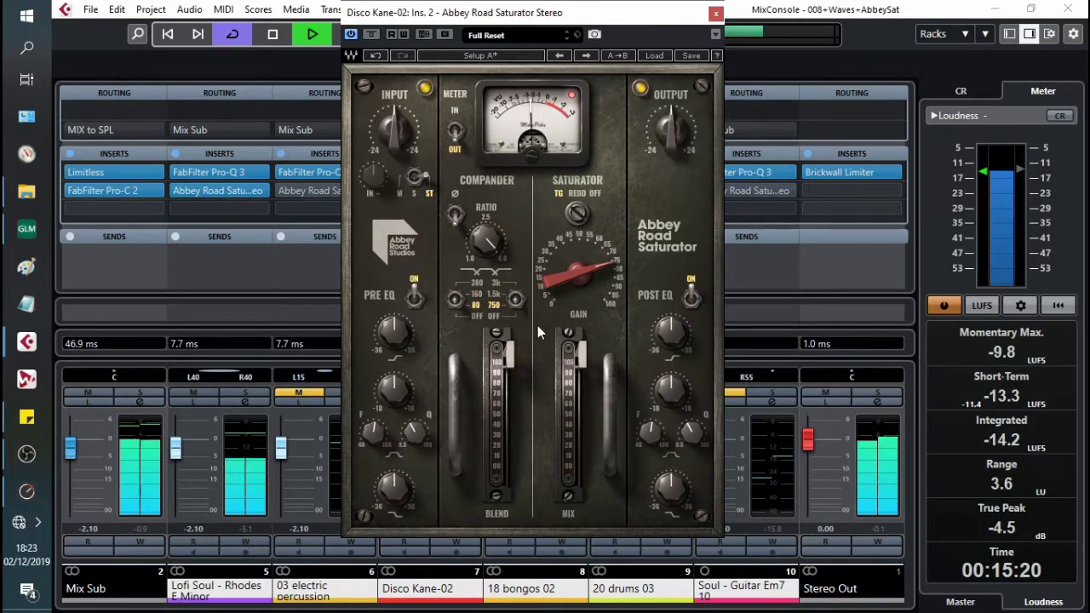
Lower the saturator gain to about 65, the compander blend to about 56 and the mix to about 40.
left_click(577, 272)
mouse_move(577, 273)
left_mouse_down()
mouse_move(578, 303)
mouse_move(577, 286)
left_mouse_up()
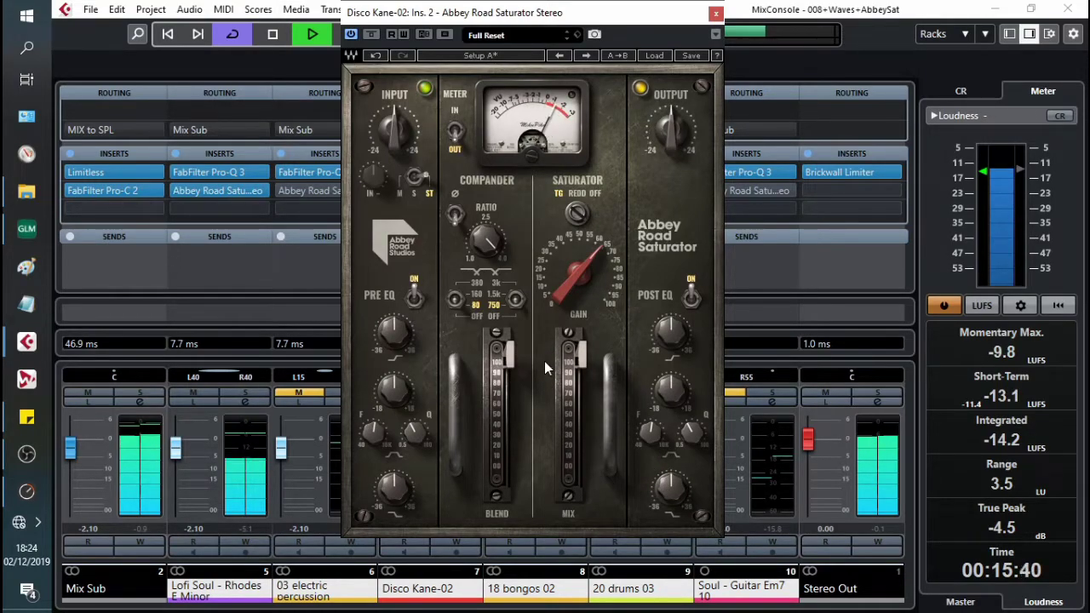
left_click_drag(508, 354, 508, 399)
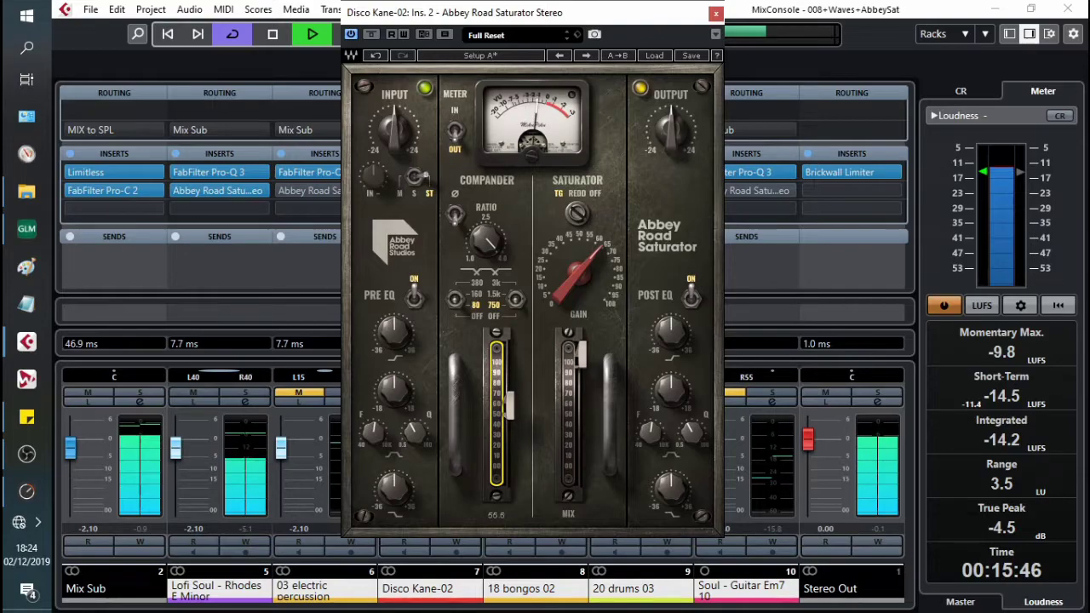
left_click_drag(583, 357, 572, 427)
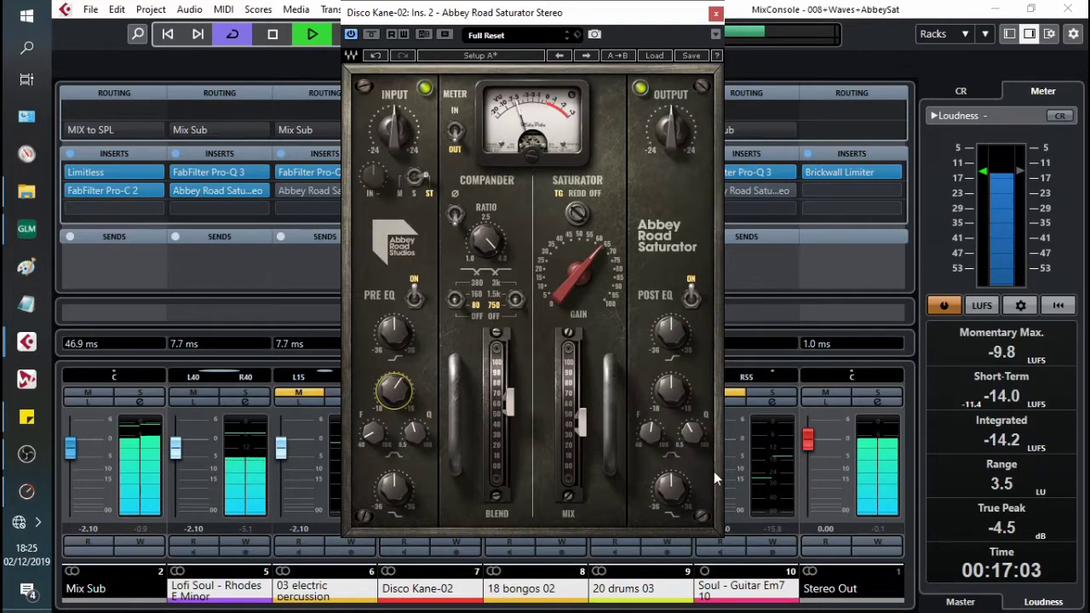
Set the post EQ's bell band to 2000 Hz with a Q of about 4.9, and cut its gain slightly.
left_click(655, 437)
double_click(653, 436)
type("2000")
key("Return")
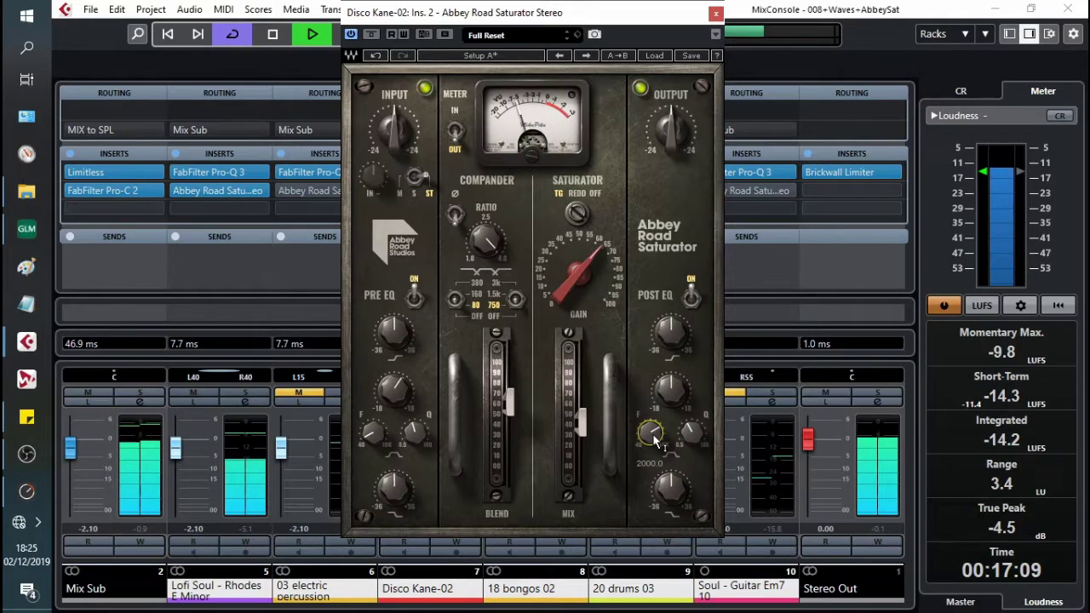
left_click(691, 433)
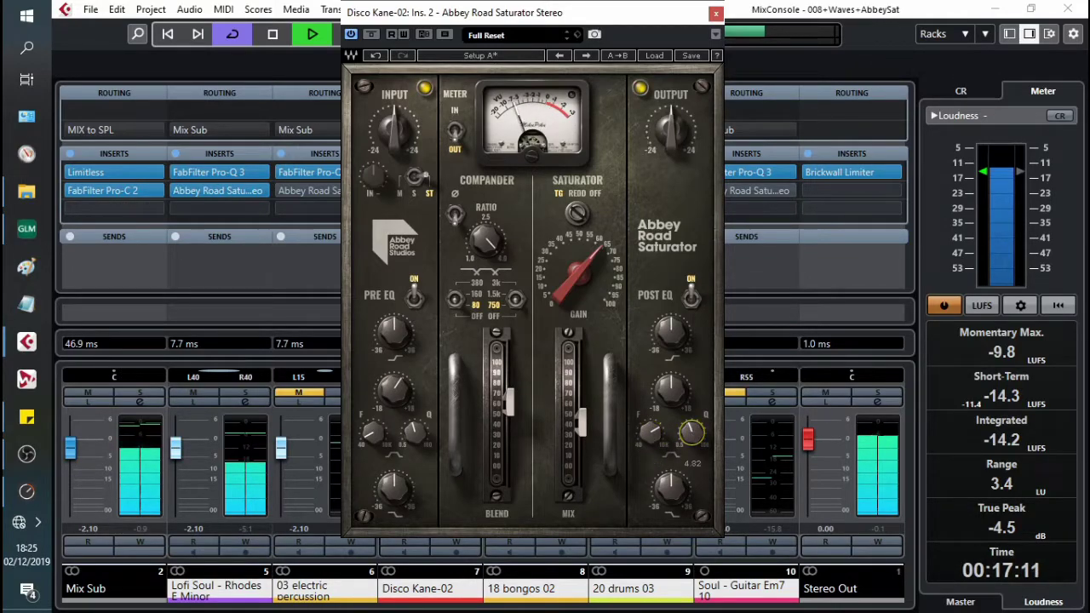
left_click(670, 389)
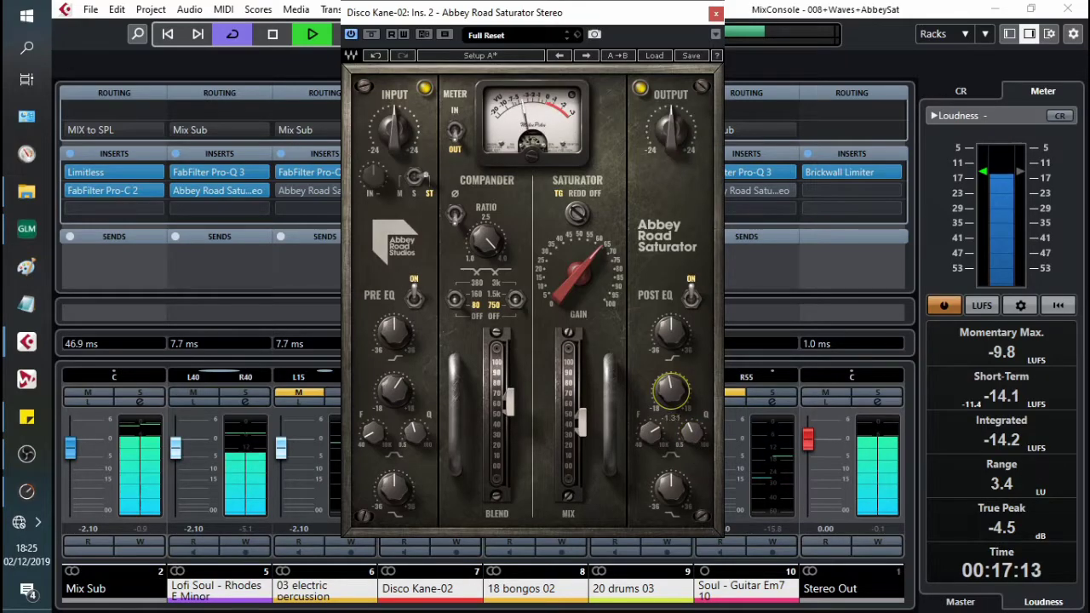
left_click_drag(670, 389, 670, 393)
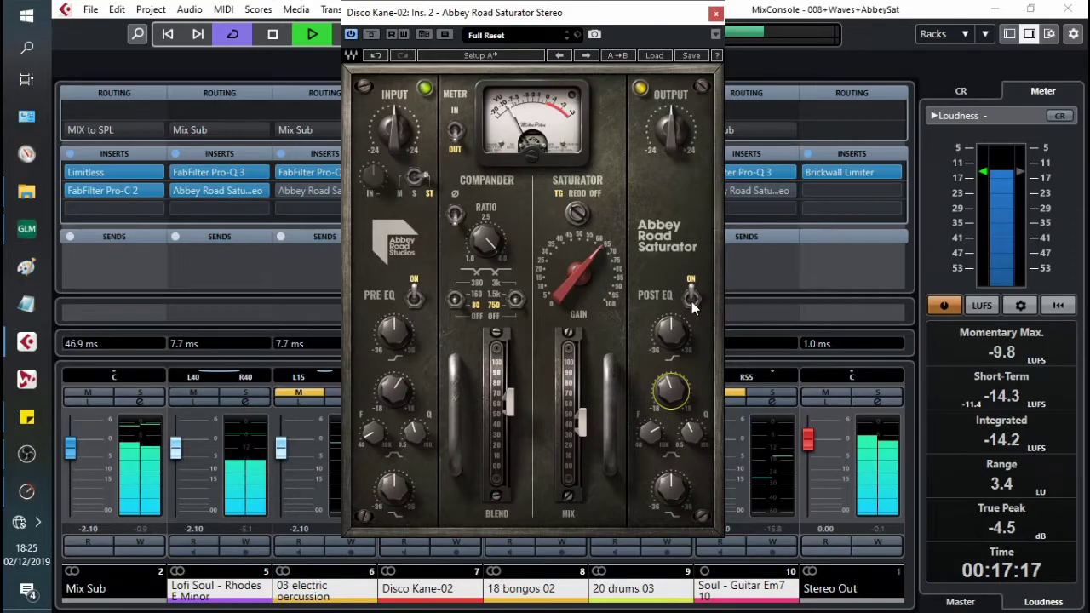
Bypass and re-enable the post EQ repeatedly to compare the beat with and without it, leaving it on.
left_click(691, 298)
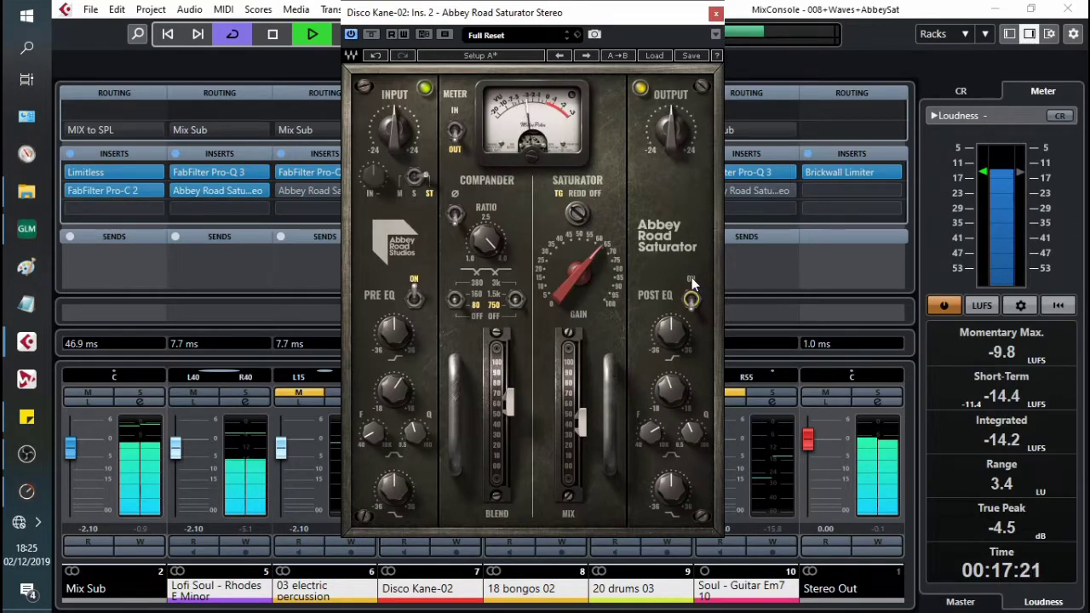
left_click(690, 296)
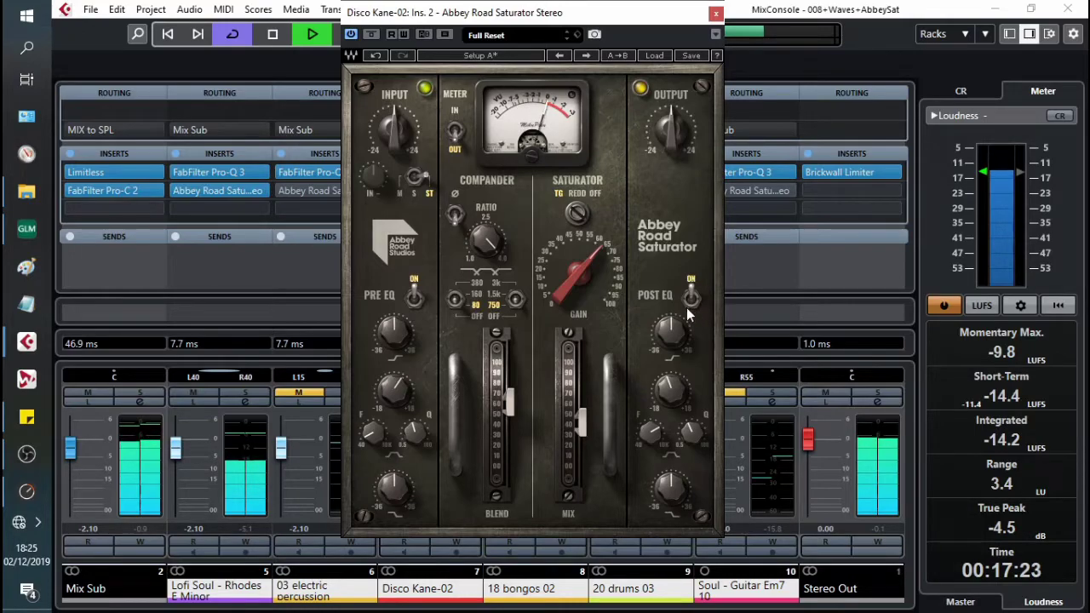
left_click(692, 298)
left_click(694, 279)
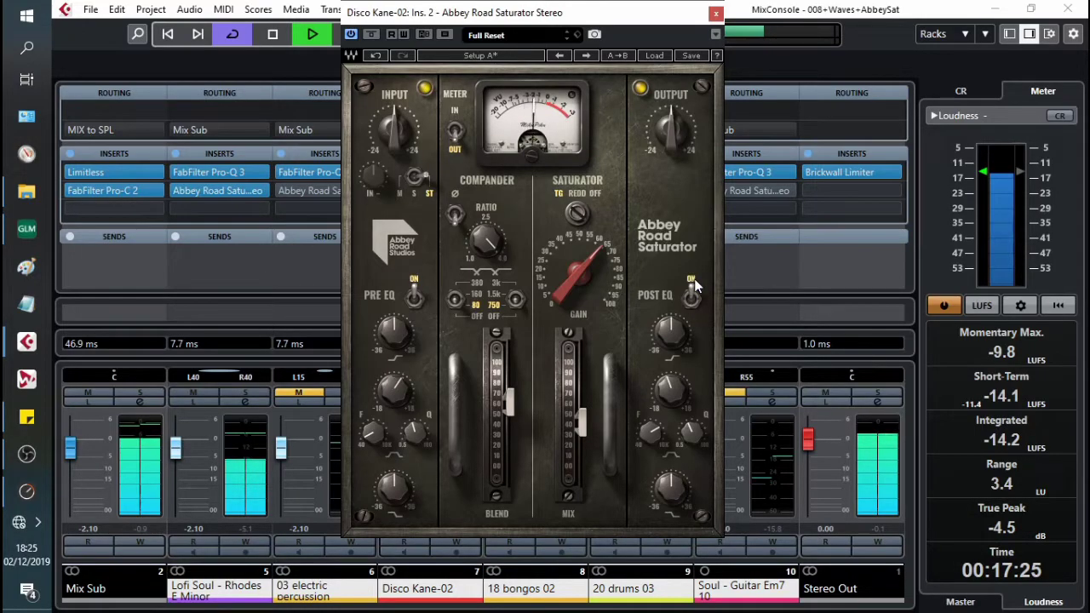
left_click(692, 294)
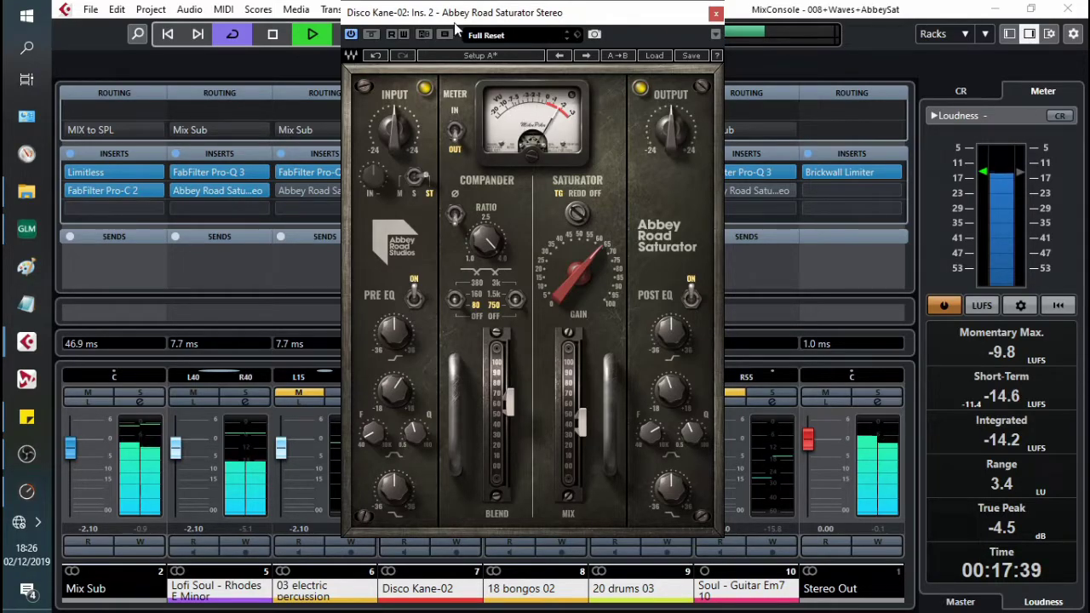
Close the Disco Kane-02 channel's Abbey Road Saturator editor and select the Soul - Guitar Em7 10 channel.
left_click_drag(466, 13, 683, 13)
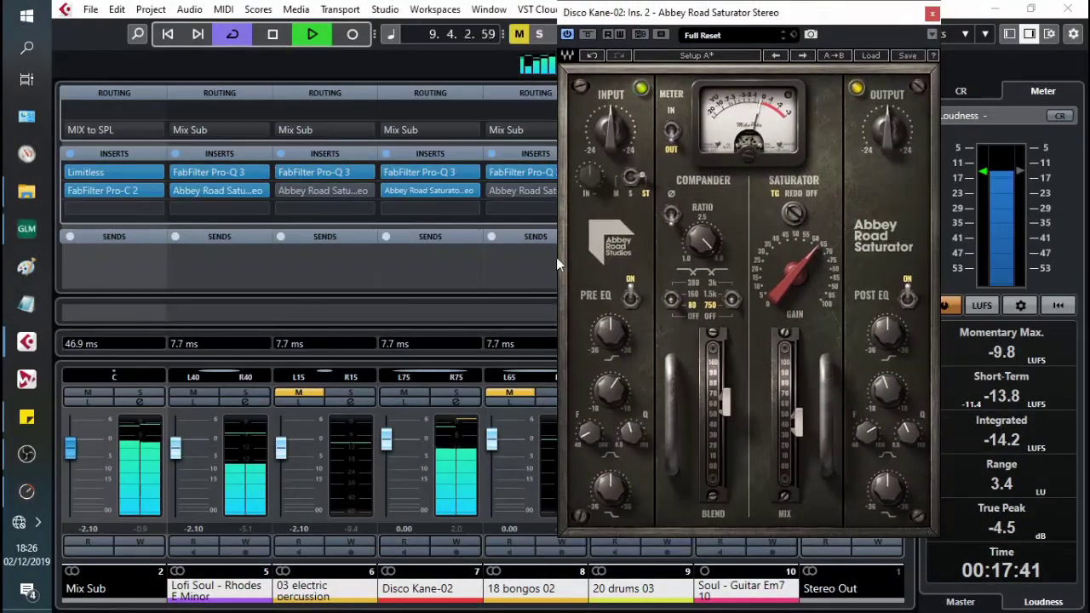
left_click(453, 526)
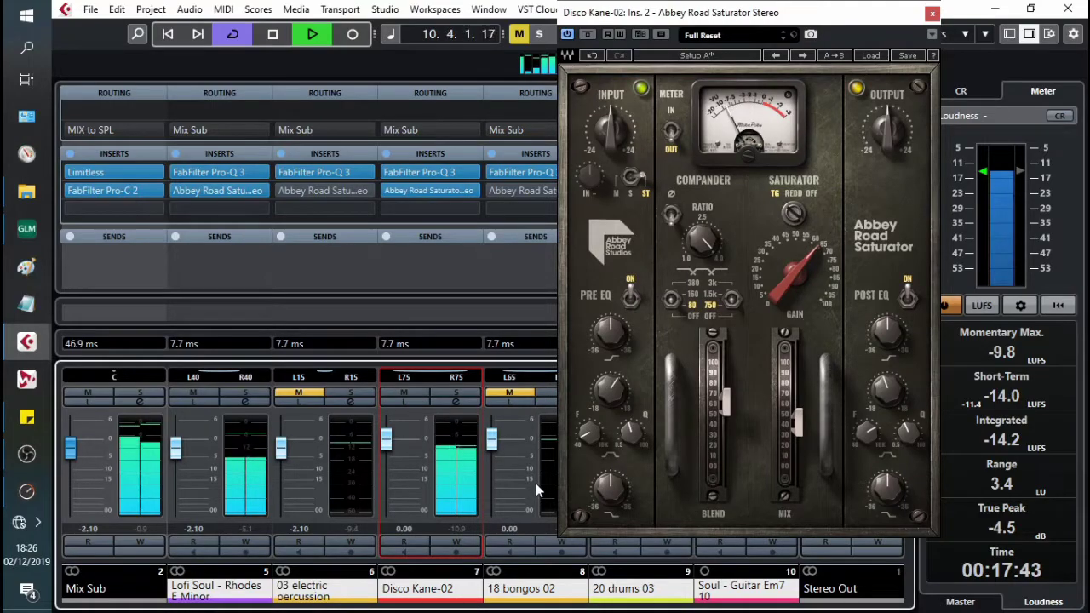
key("Escape")
left_click(759, 455)
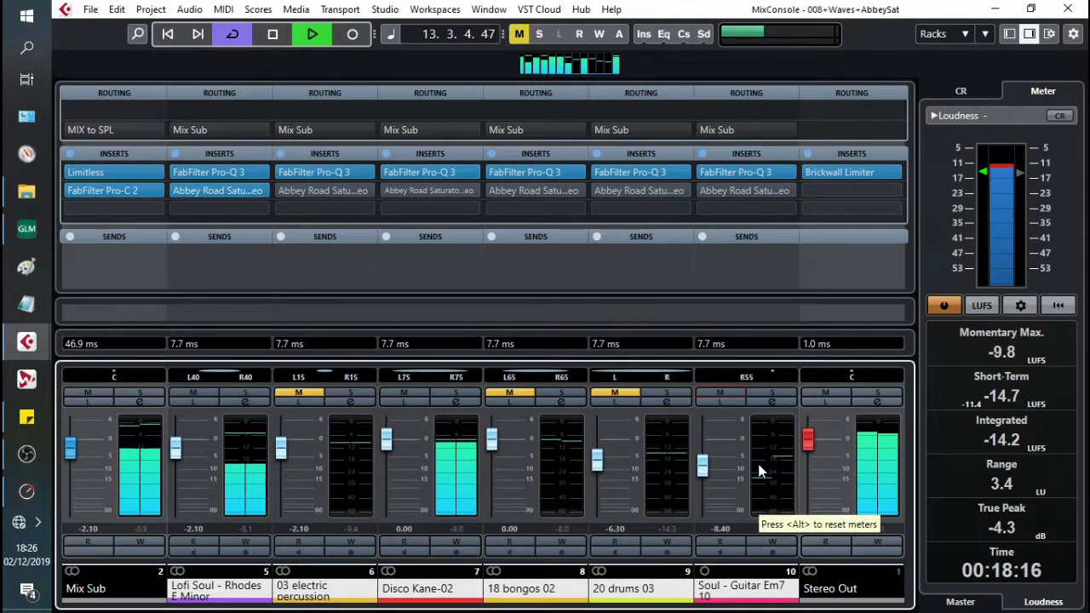
Set the loop range around the first two Soul - Guitar Em7 10 clips in the project, and return to the mixer.
key("F3")
scroll(735, 447, "down", 1)
left_click_drag(510, 505, 347, 491)
key("p")
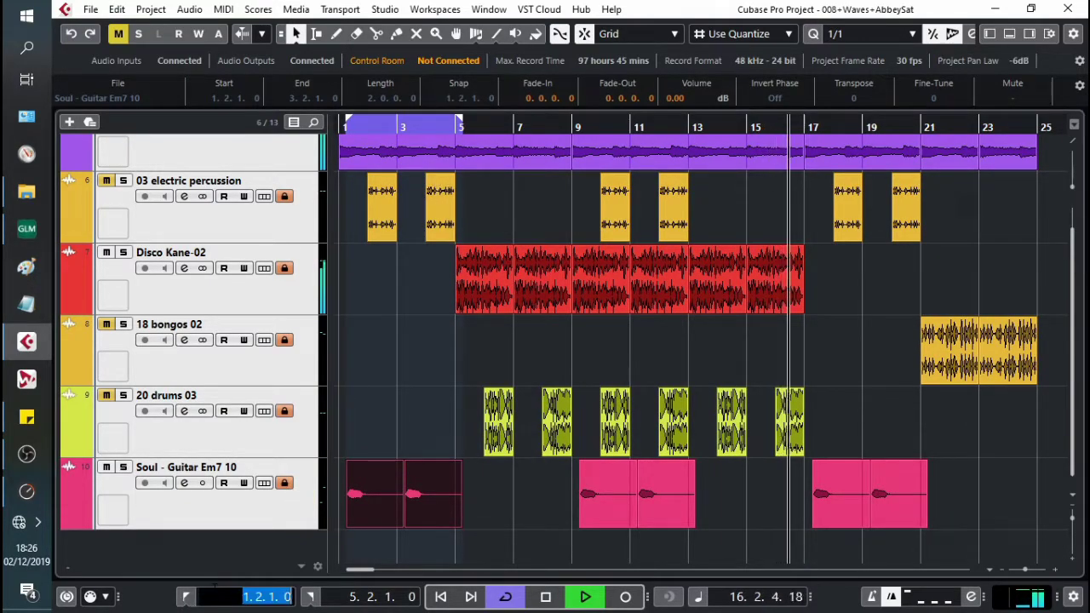
scroll(247, 597, "down", 1)
key("F3")
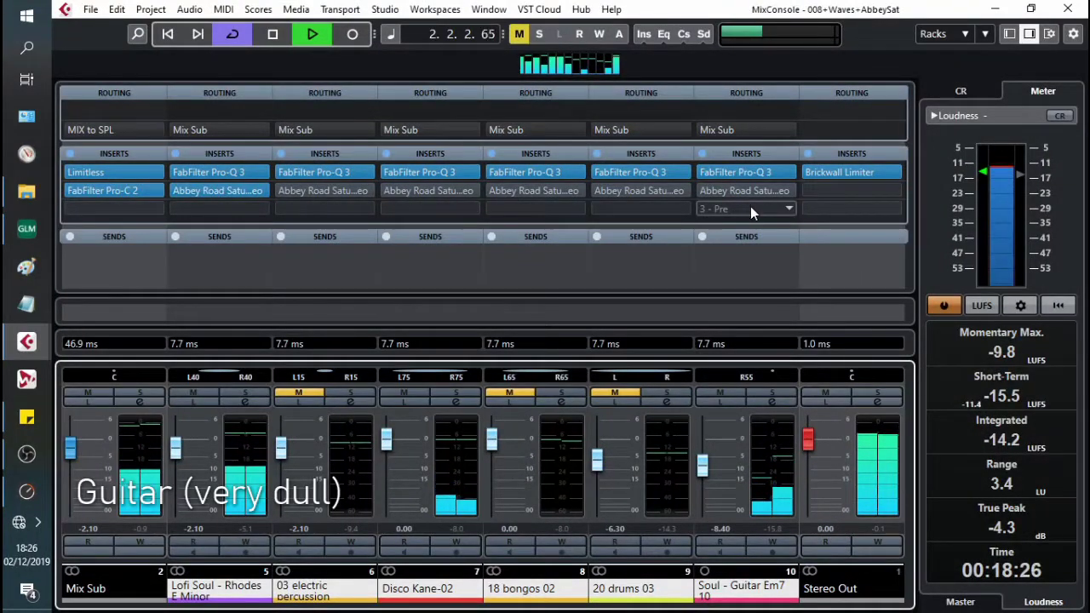
Activate the Abbey Road Saturator on the Soul - Guitar Em7 10 channel and open its editor.
left_click(704, 191)
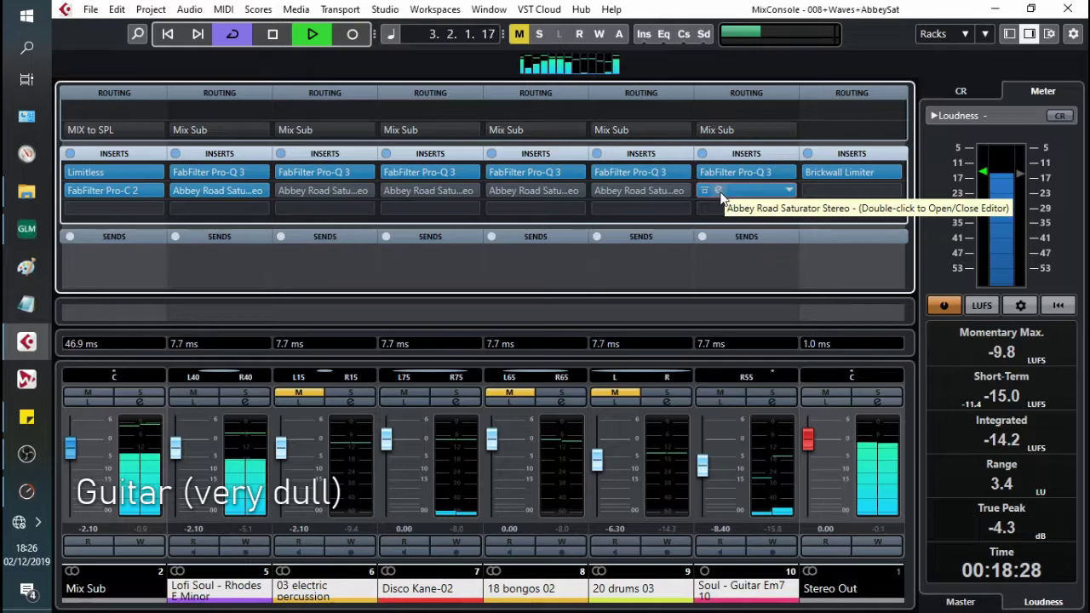
double_click(723, 192)
left_click_drag(492, 46, 454, 33)
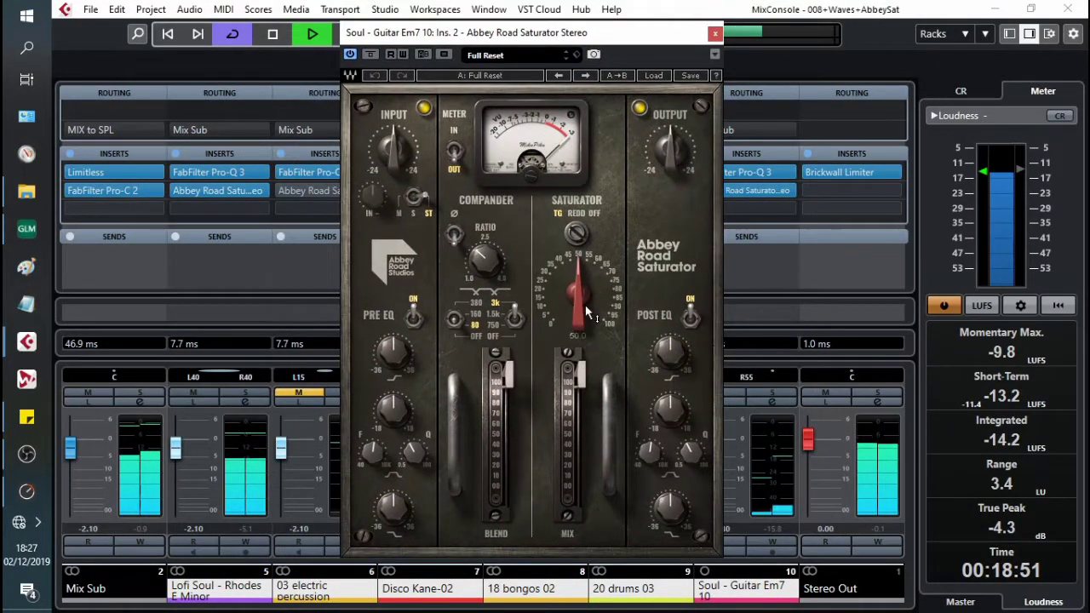
Switch the guitar's saturator to REDD and sweep its gain up to about 79, settling at about 60.
left_click_drag(594, 331, 596, 272)
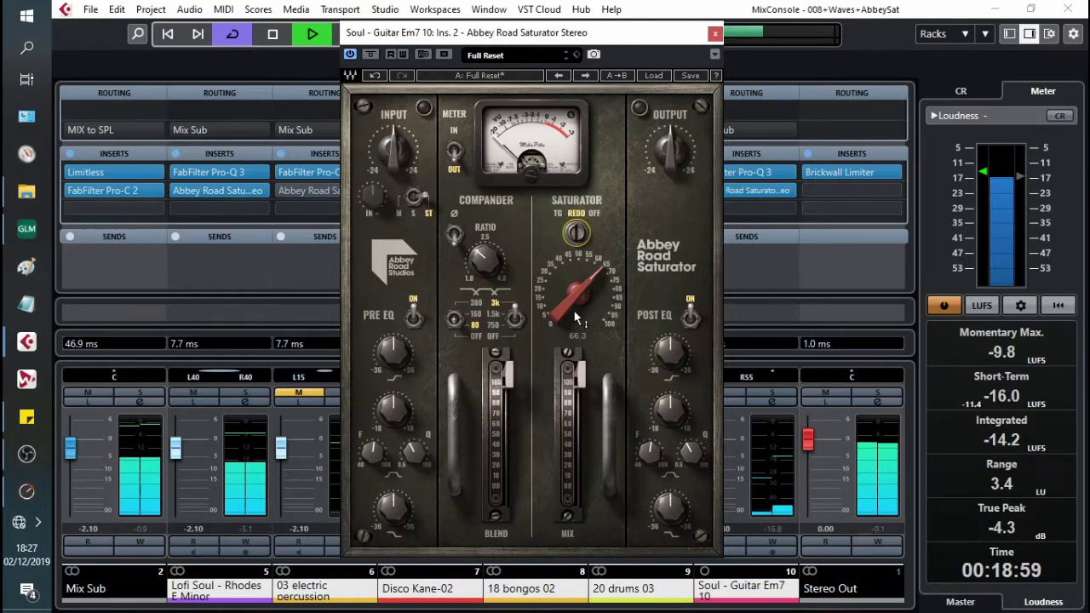
left_click_drag(576, 309, 574, 333)
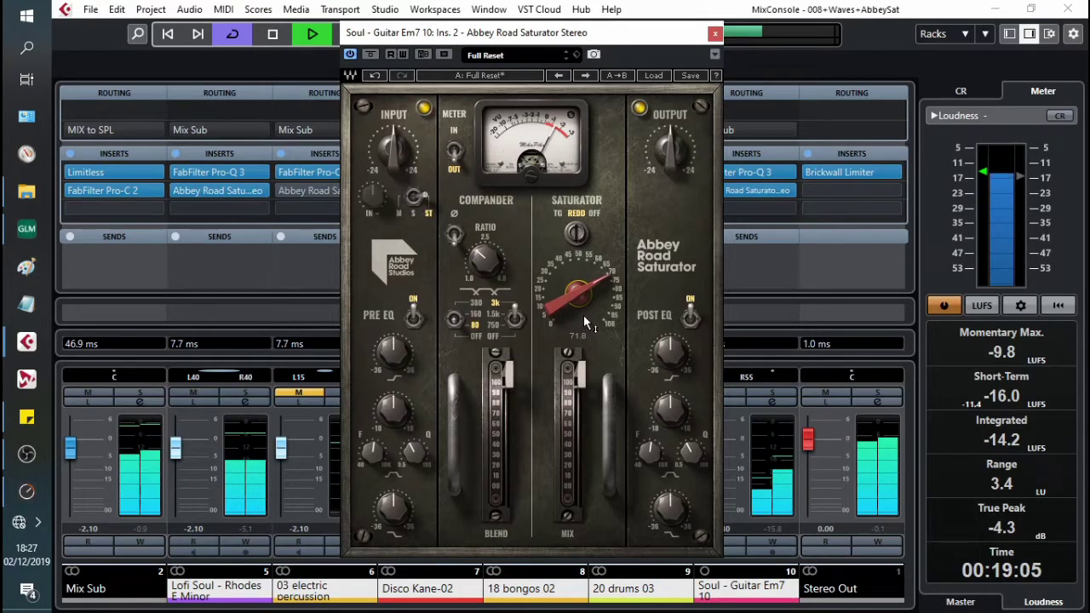
mouse_move(579, 312)
left_click_drag(578, 312, 578, 295)
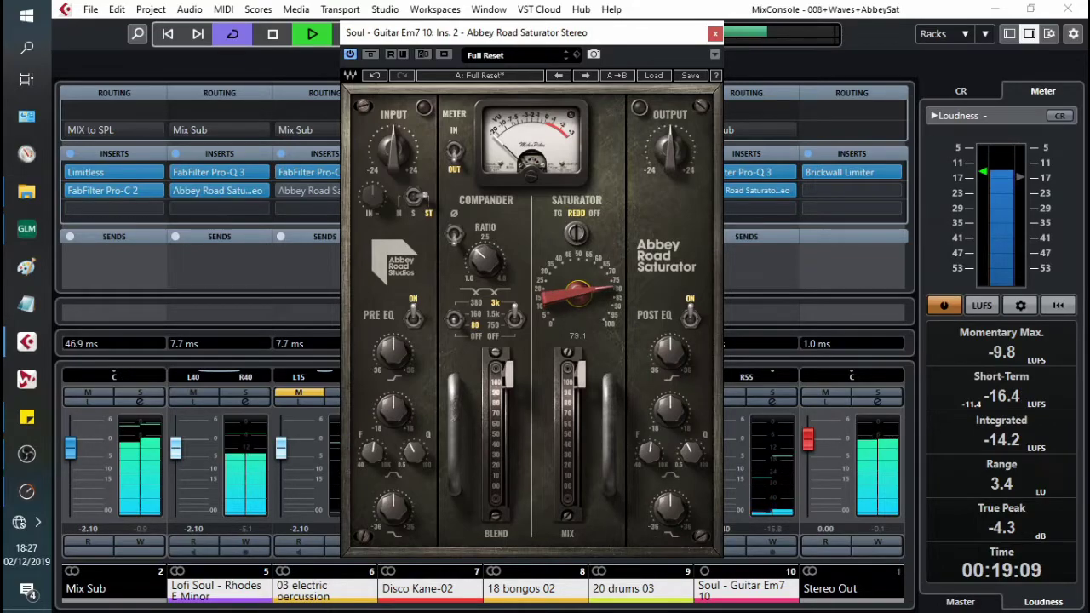
left_click_drag(578, 295, 578, 319)
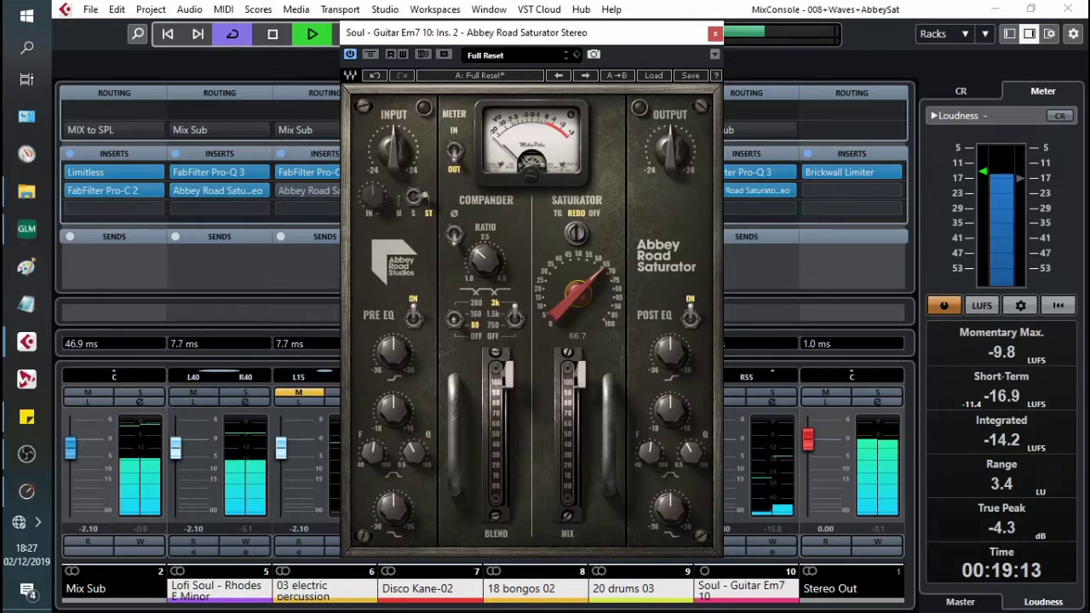
left_click_drag(582, 298, 582, 301)
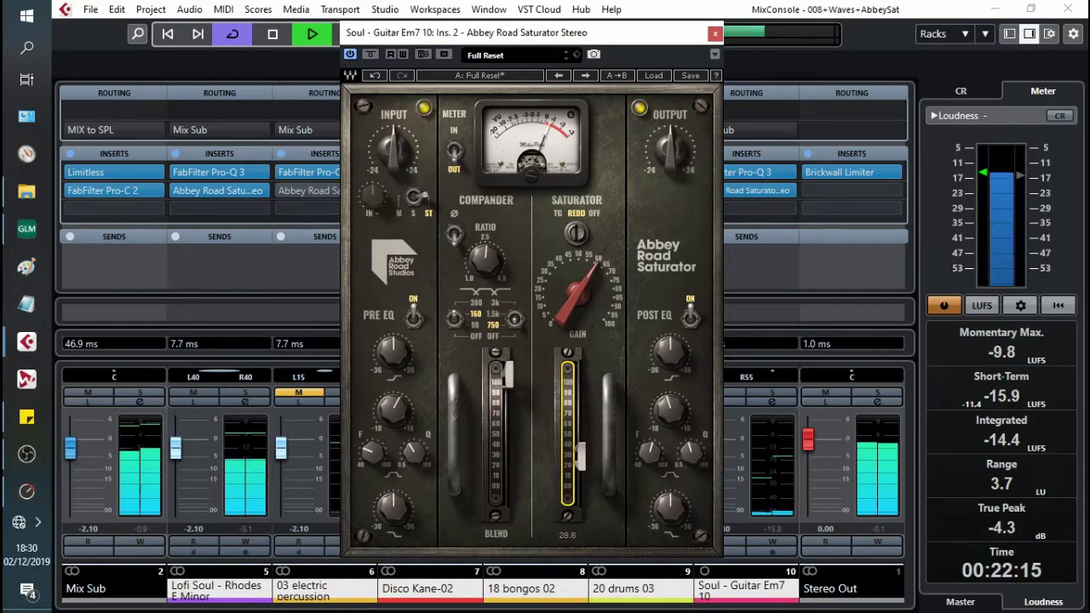
Raise the guitar saturator's mix to about 65.
left_click_drag(579, 460, 579, 432)
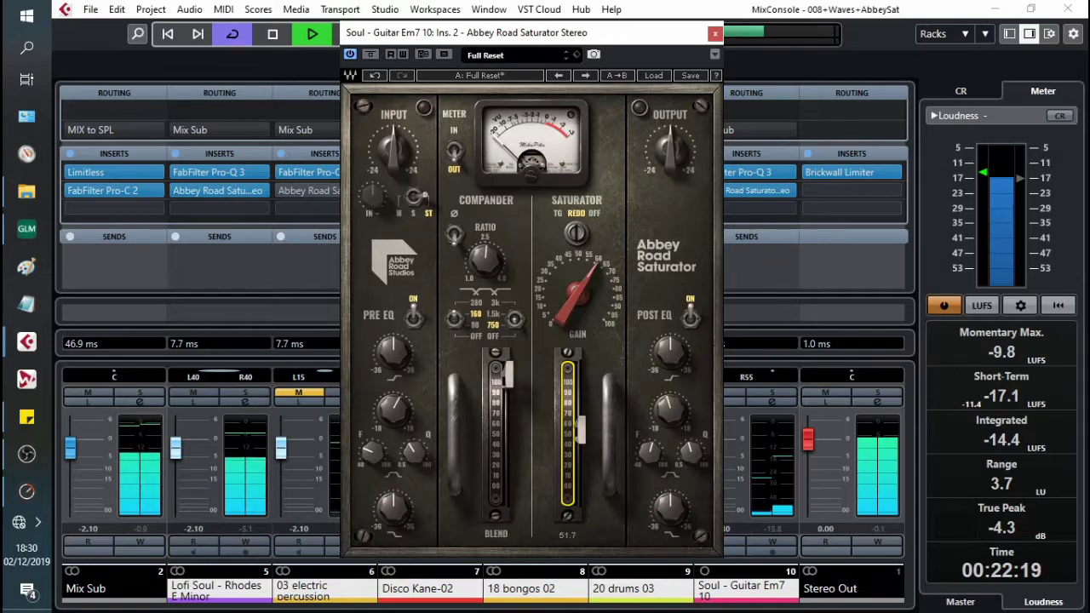
left_click_drag(579, 430, 579, 414)
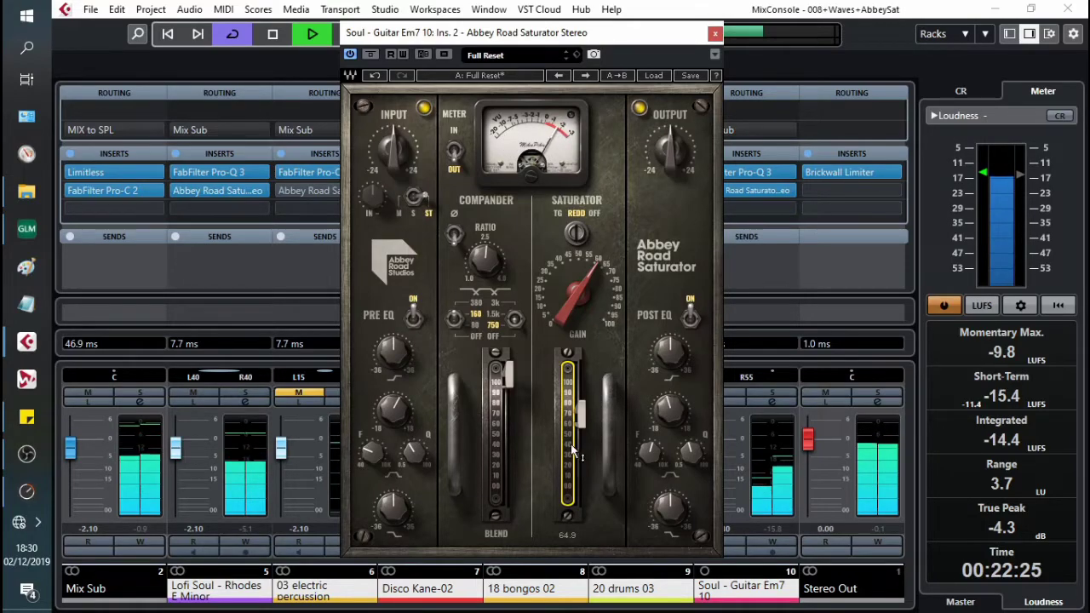
Vary the guitar saturator's mix between about 74 and 59, settle it at about 64, and check it against bypass.
left_click_drag(582, 430, 581, 411)
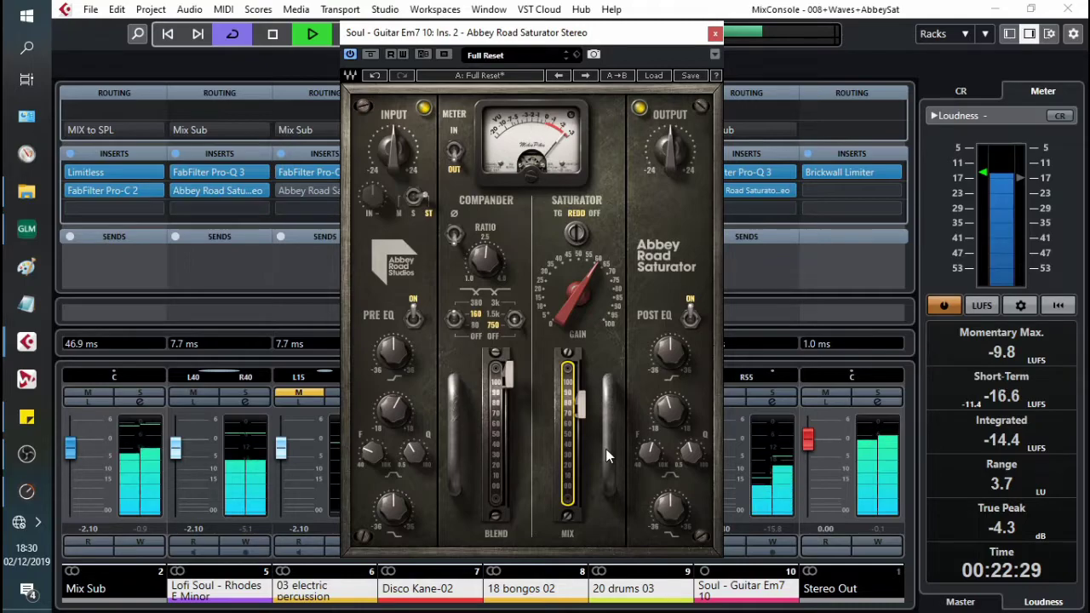
left_click(582, 404)
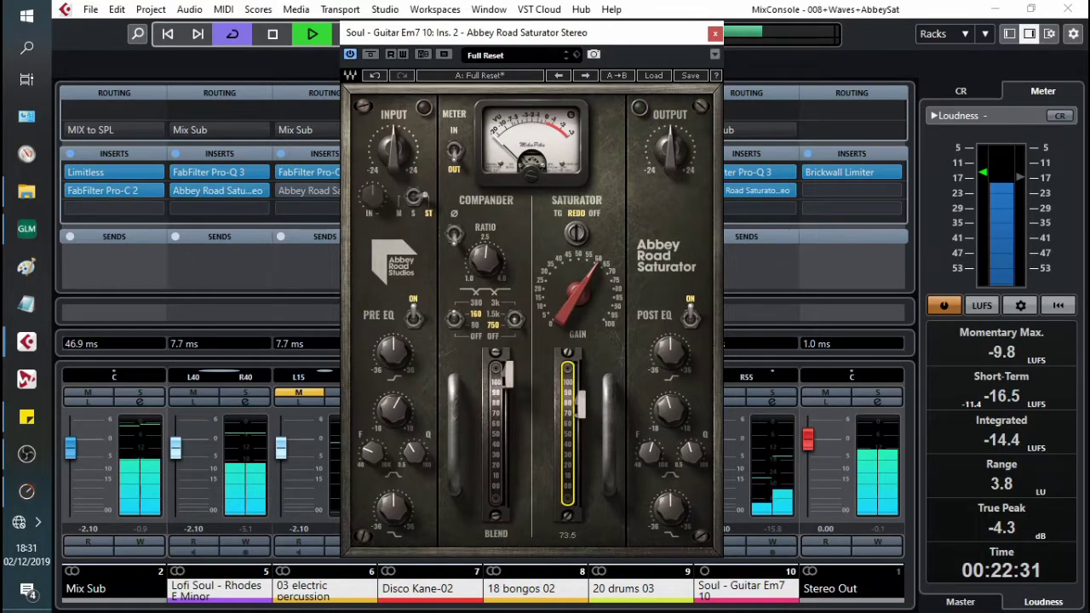
left_click_drag(579, 409, 580, 421)
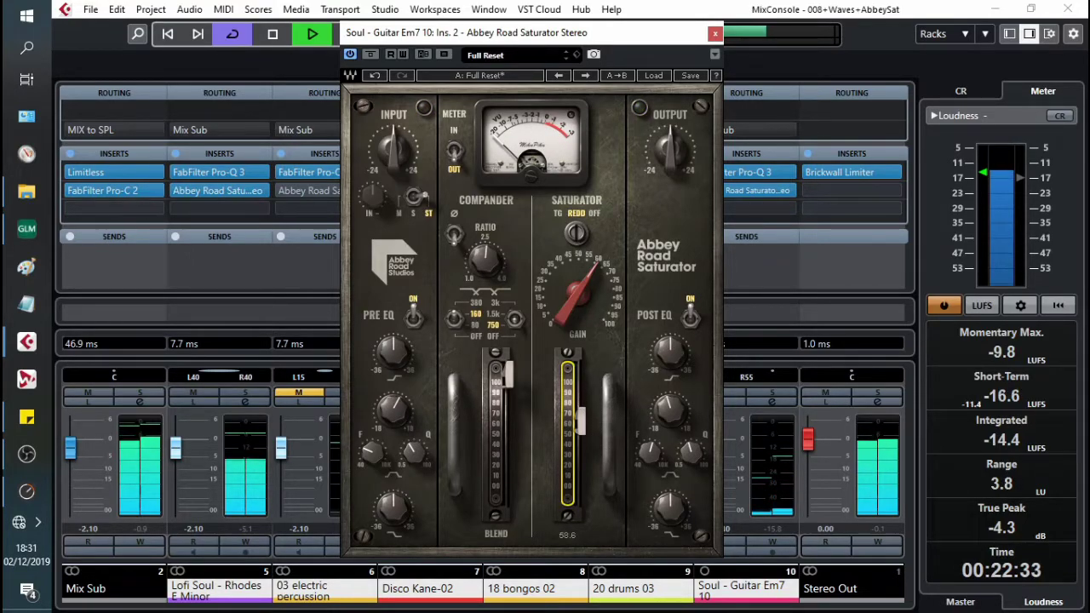
left_click_drag(579, 421, 579, 414)
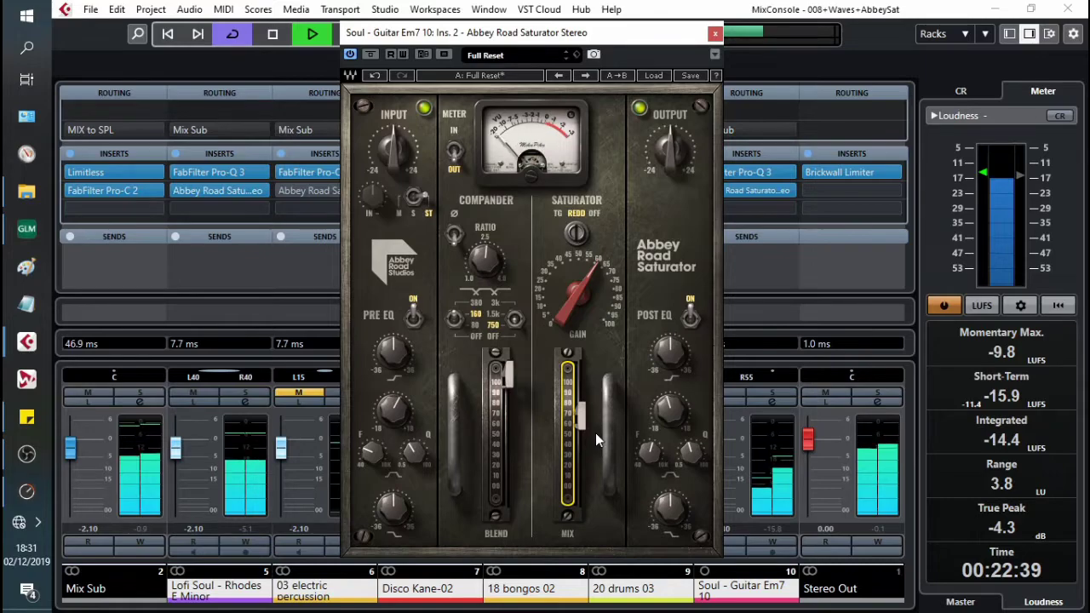
left_click(371, 54)
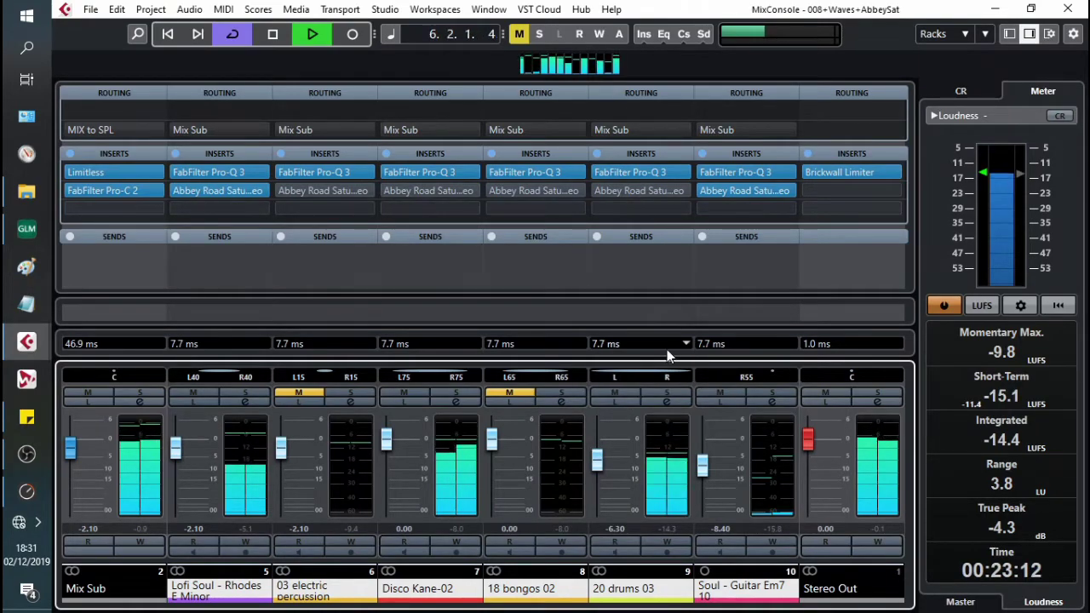
Activate the Abbey Road Saturator on 20 drums 03, open its editor and set both compander crossover filters to OFF.
left_click(607, 193)
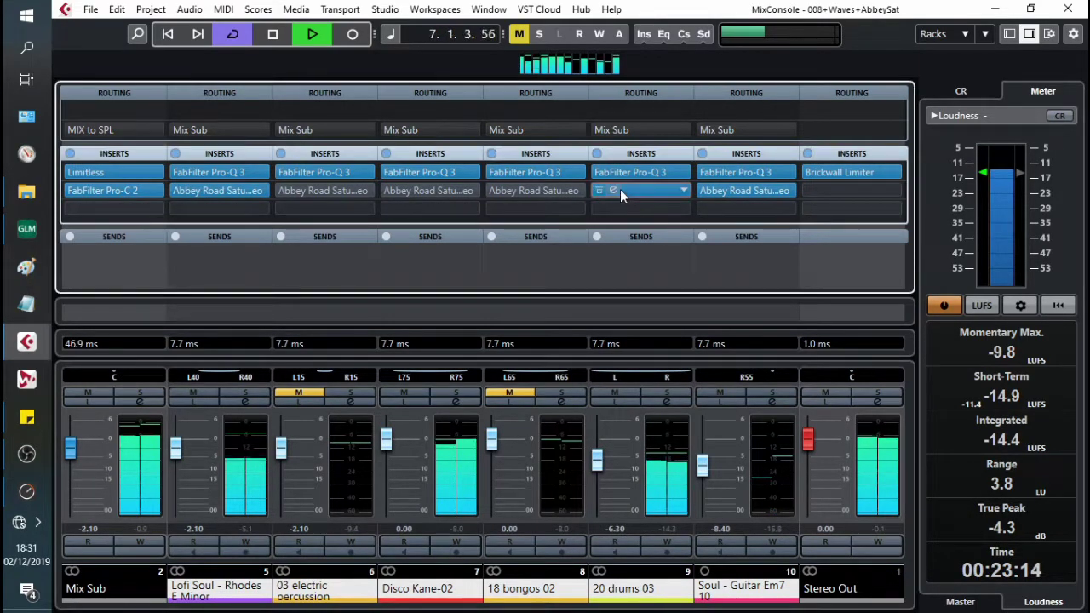
left_click(613, 190)
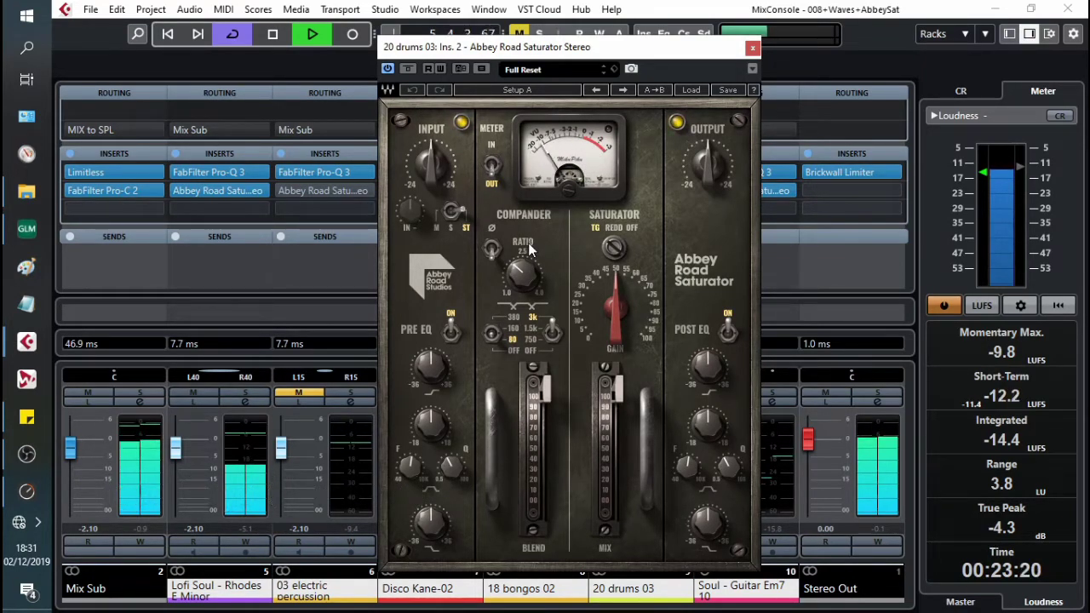
left_click(516, 350)
left_click(552, 334)
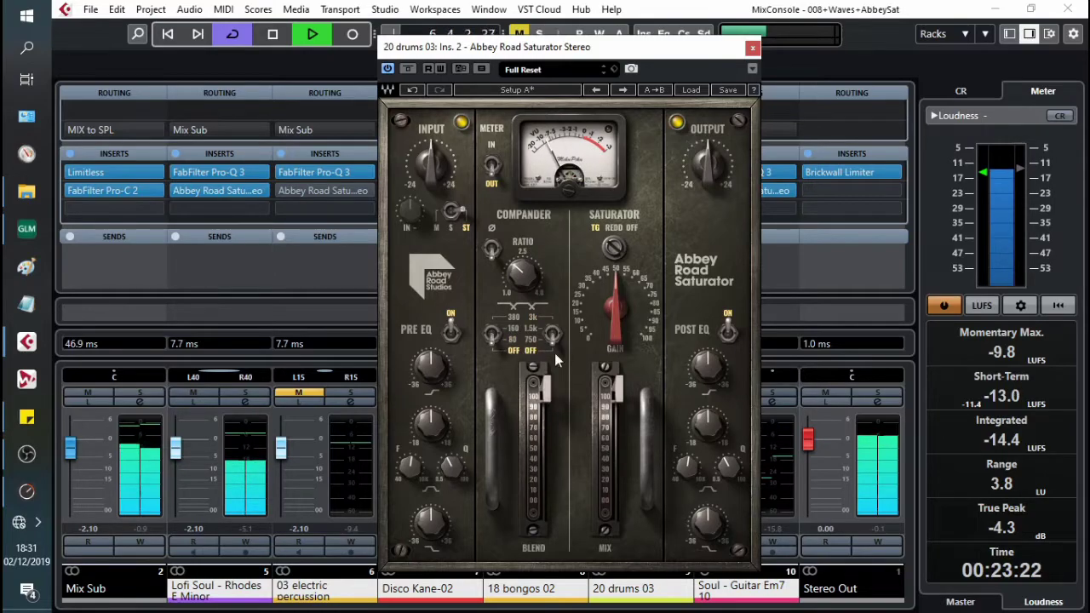
Switch the drums' saturator to REDD with gain at about 71, and lower its mix to about 73.
left_click_drag(614, 308, 618, 269)
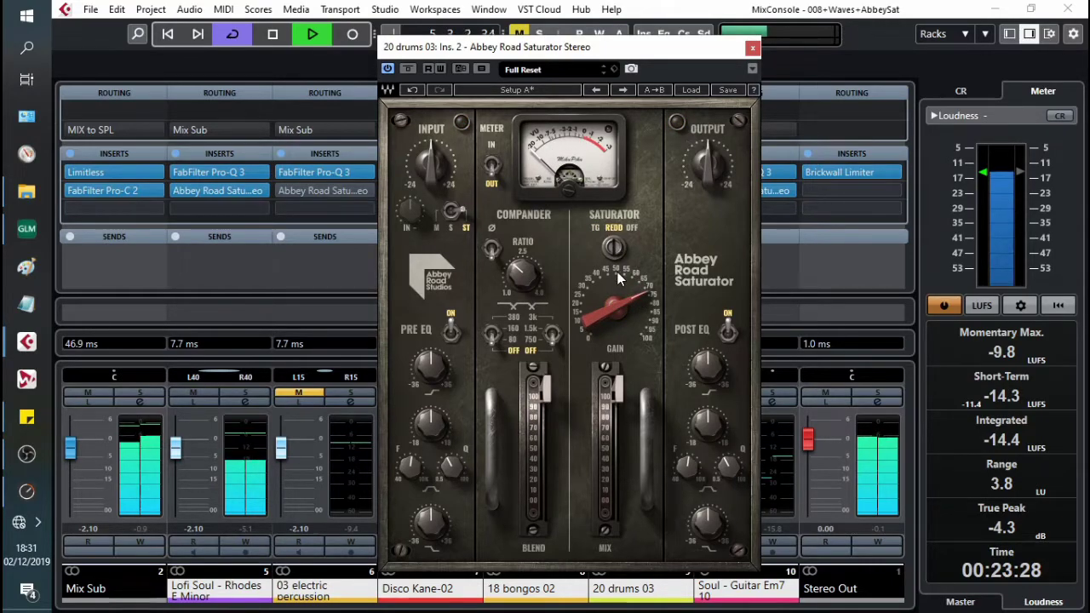
left_click_drag(622, 300, 622, 304)
left_click_drag(618, 385, 618, 417)
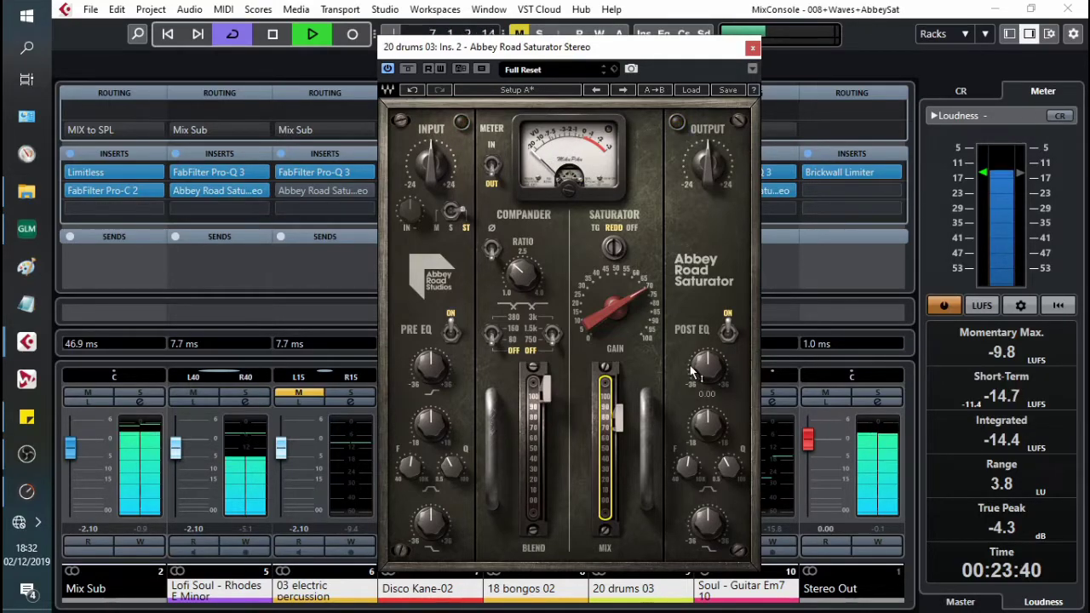
Shape the drums' post EQ by adjusting the mid band and lowering the low shelf as far as about -11.7, and close the editor.
left_click_drag(707, 425, 728, 471)
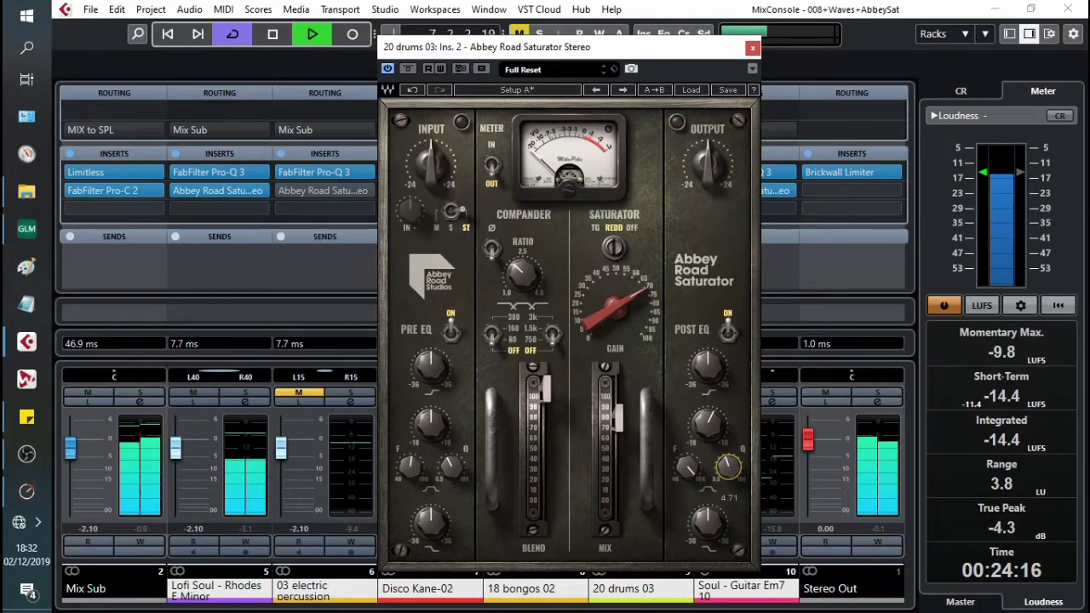
left_click(729, 332)
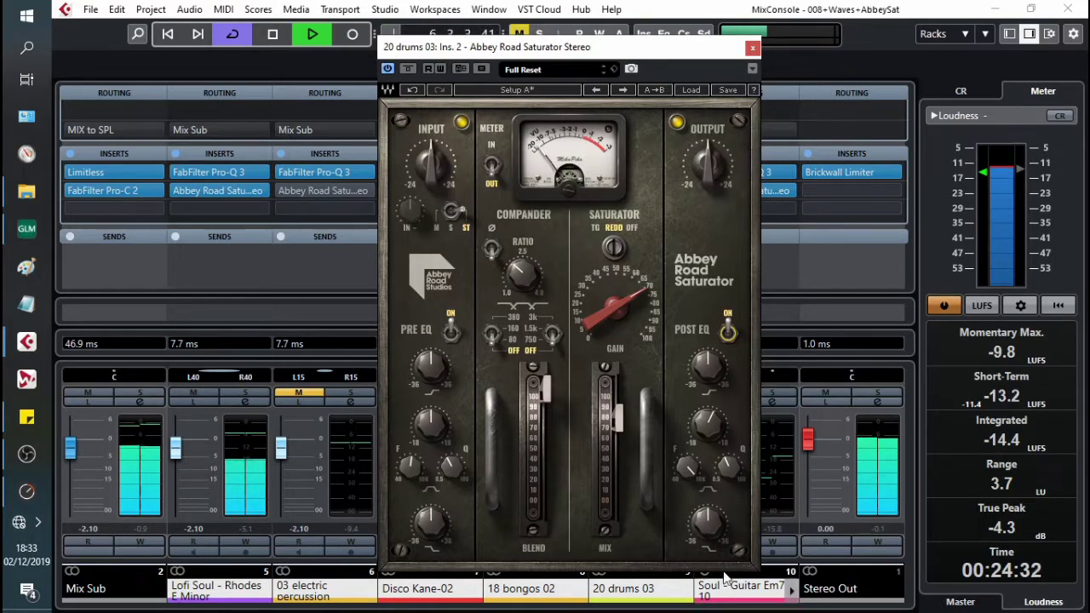
left_click(705, 525)
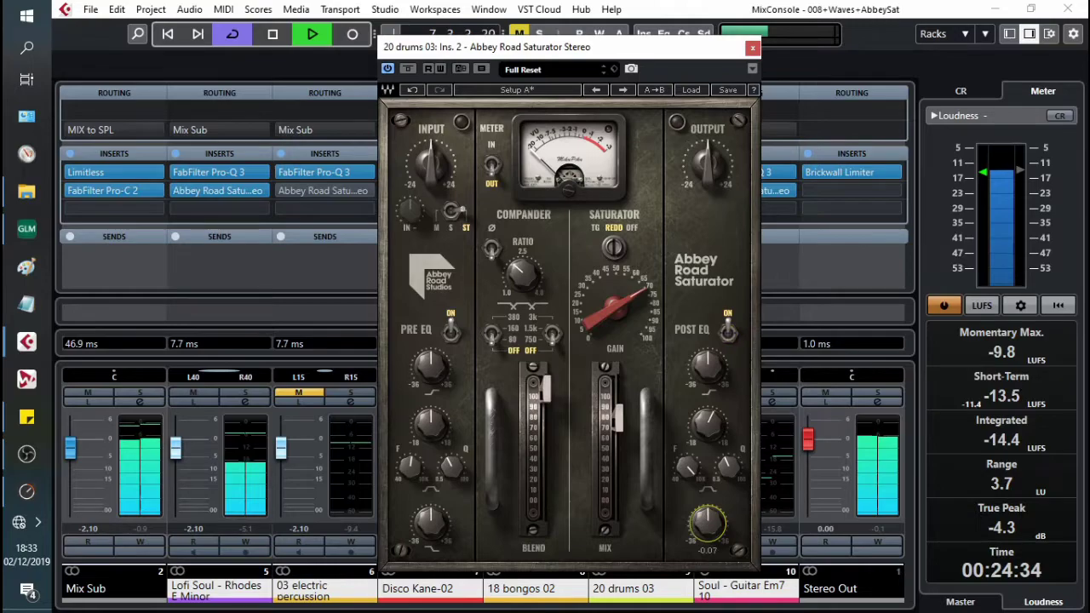
left_click_drag(704, 526, 704, 554)
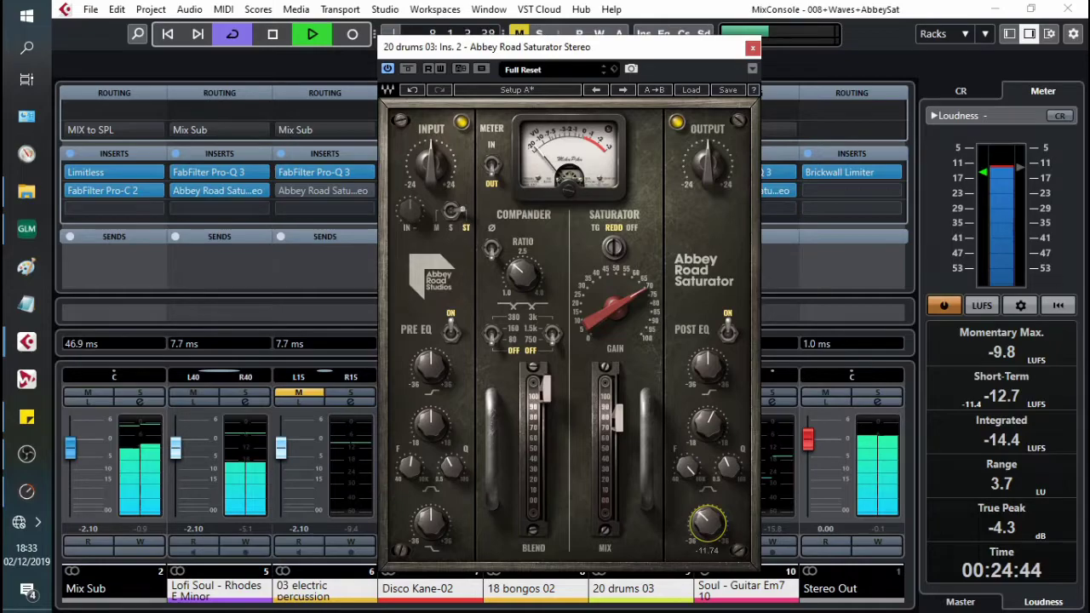
left_click_drag(704, 554, 704, 555)
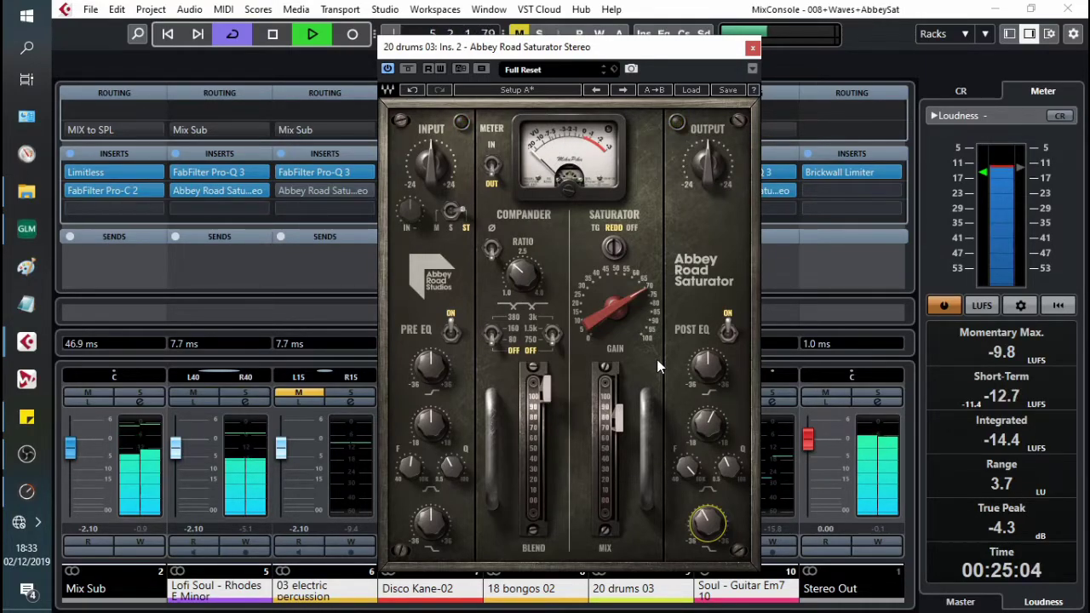
left_click(752, 48)
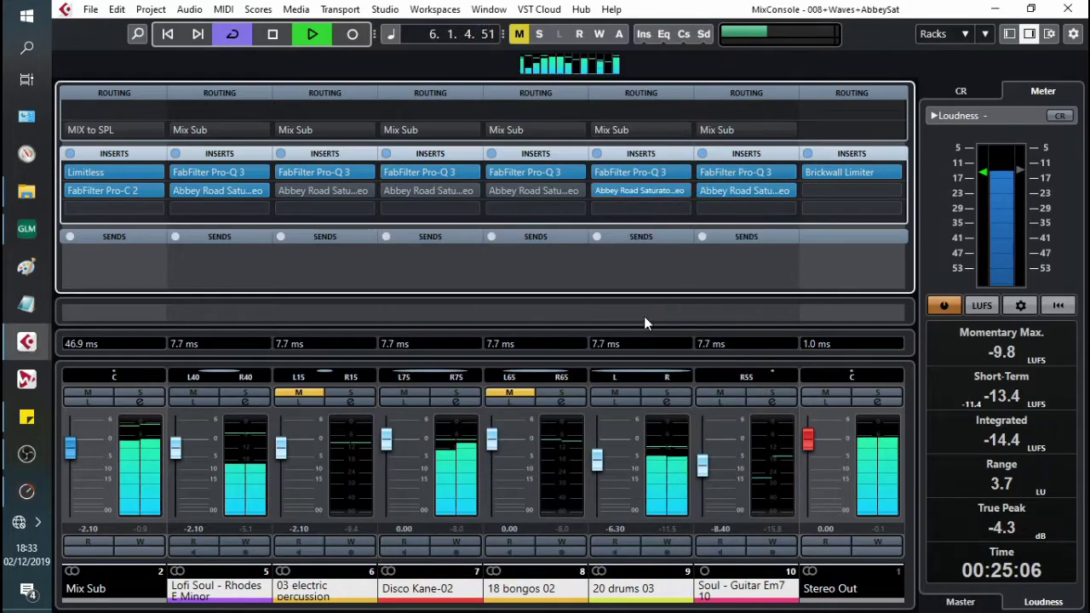
Set the loop range around the first two 03 electric percussion clips, with its start at bar 1, and return to the mixer.
key("F3")
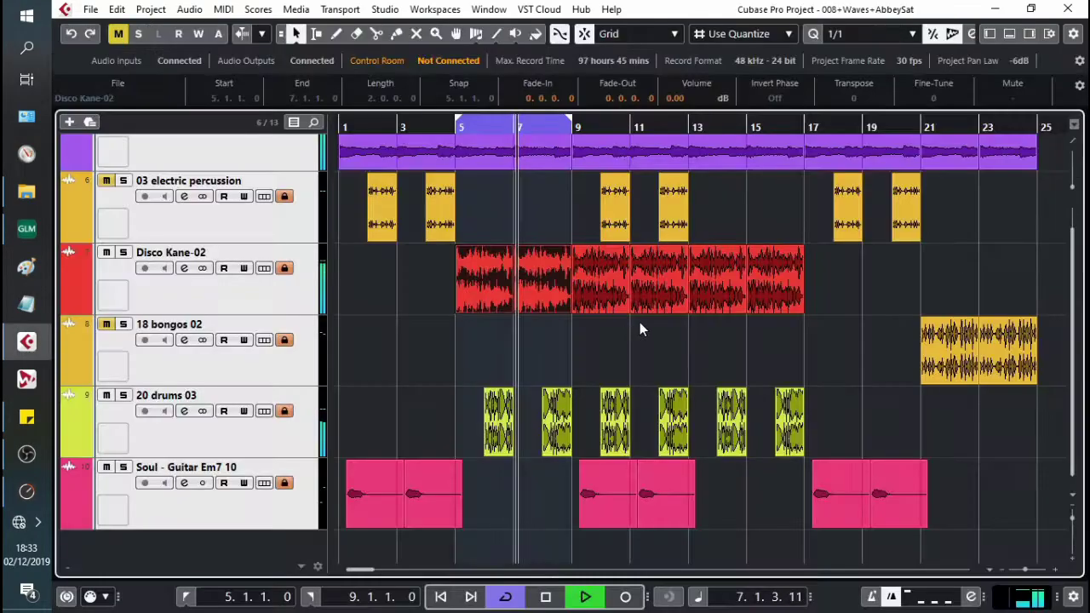
left_click_drag(469, 211, 301, 207)
key("p")
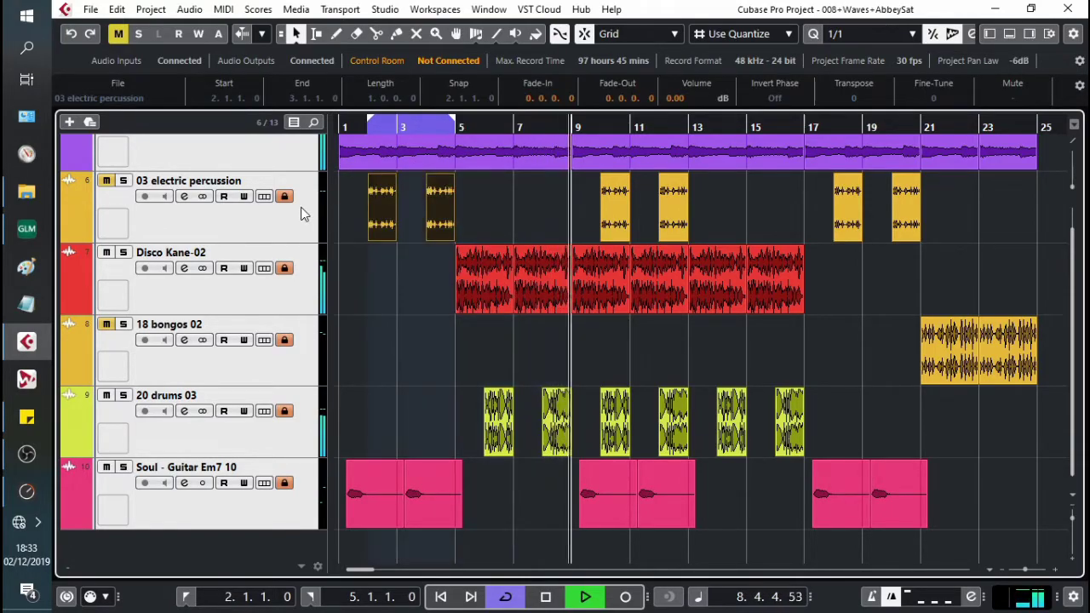
left_click(260, 604)
type("1")
key("Return")
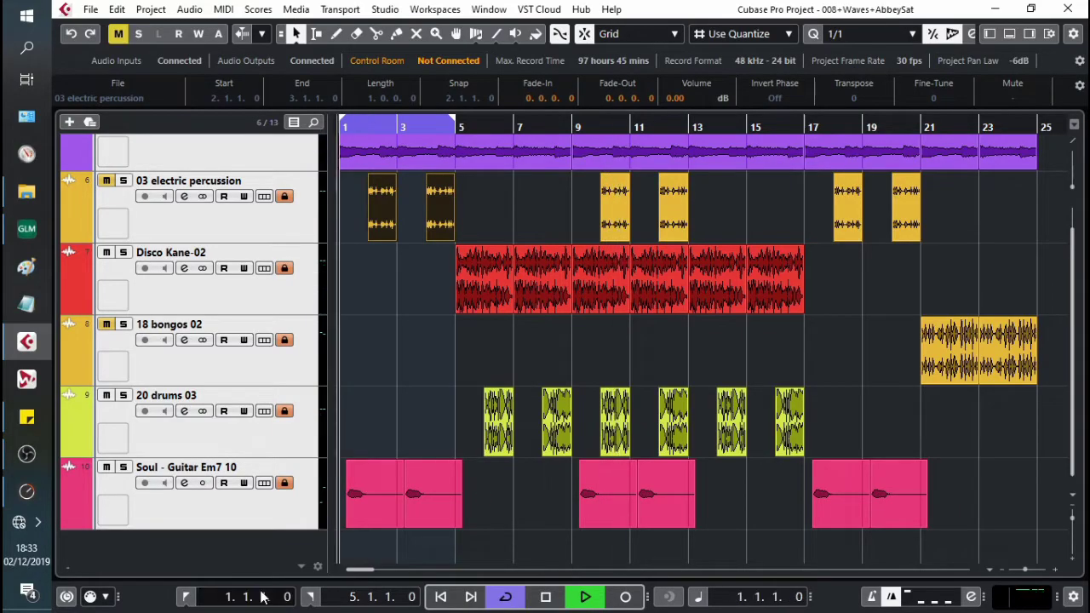
key("F3")
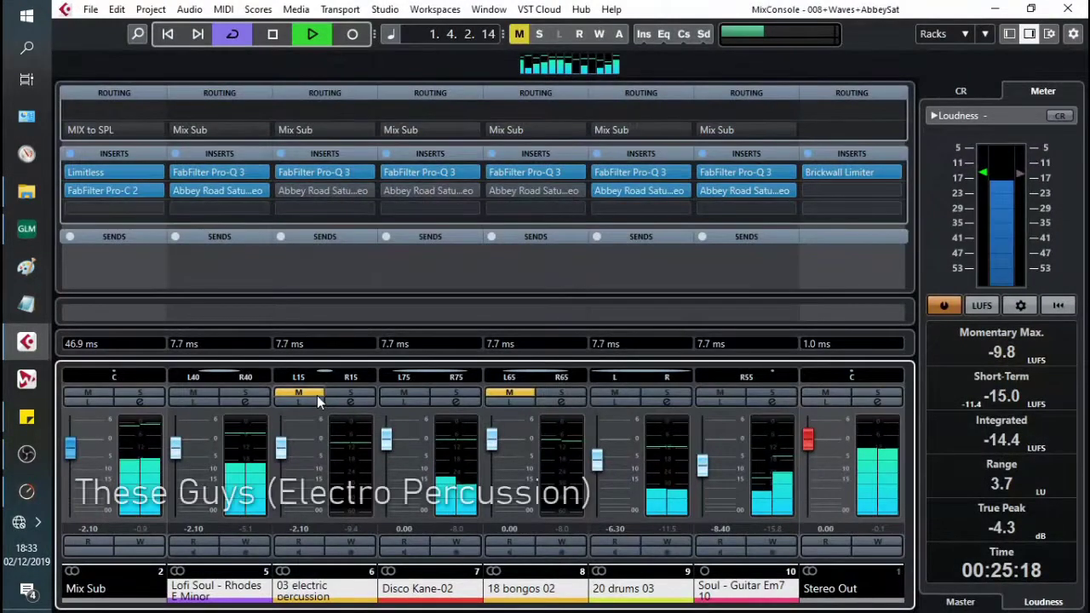
Unmute the 03 electric percussion channel, activate its Abbey Road Saturator and open the editor.
left_click(304, 396)
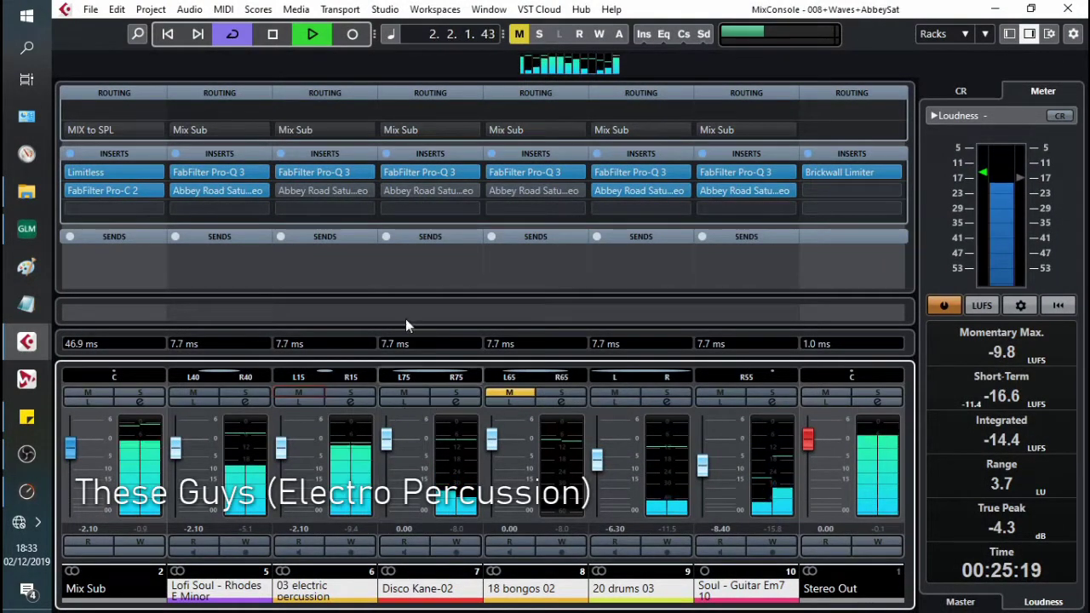
left_click(300, 189)
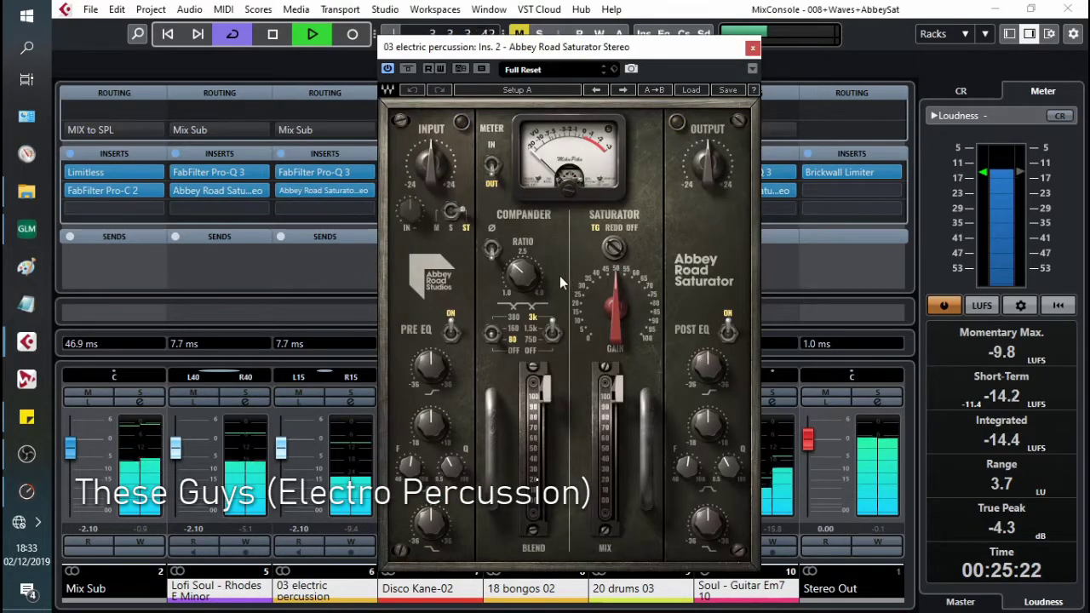
Raise the electric percussion saturator's gain to about 75, switch it to REDD, and settle the gain at about 65.
left_click_drag(613, 308, 613, 261)
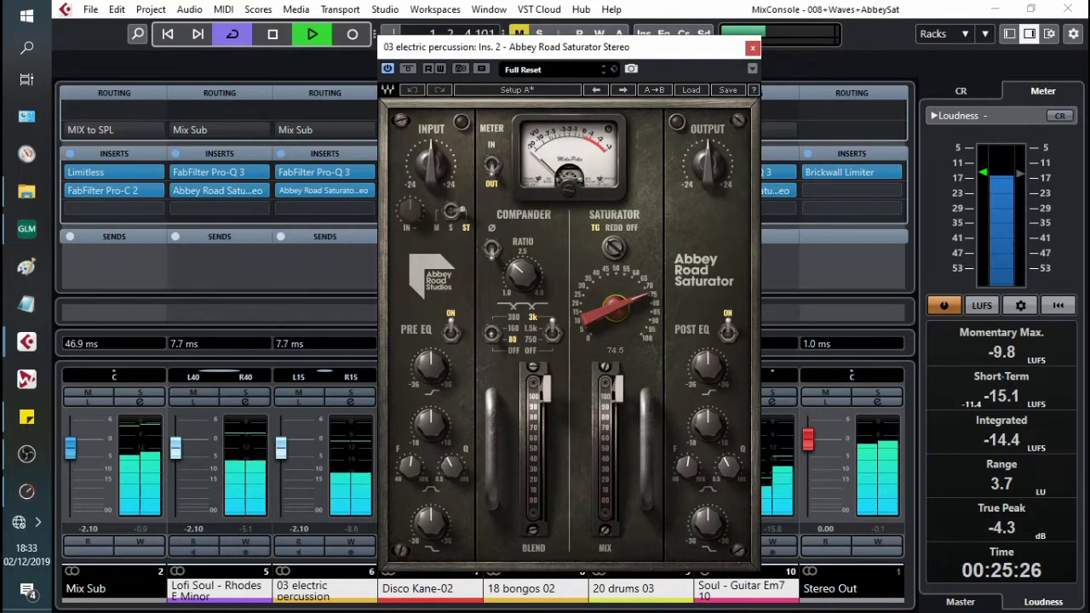
mouse_move(613, 308)
left_mouse_down()
mouse_move(613, 294)
mouse_move(613, 305)
left_mouse_up()
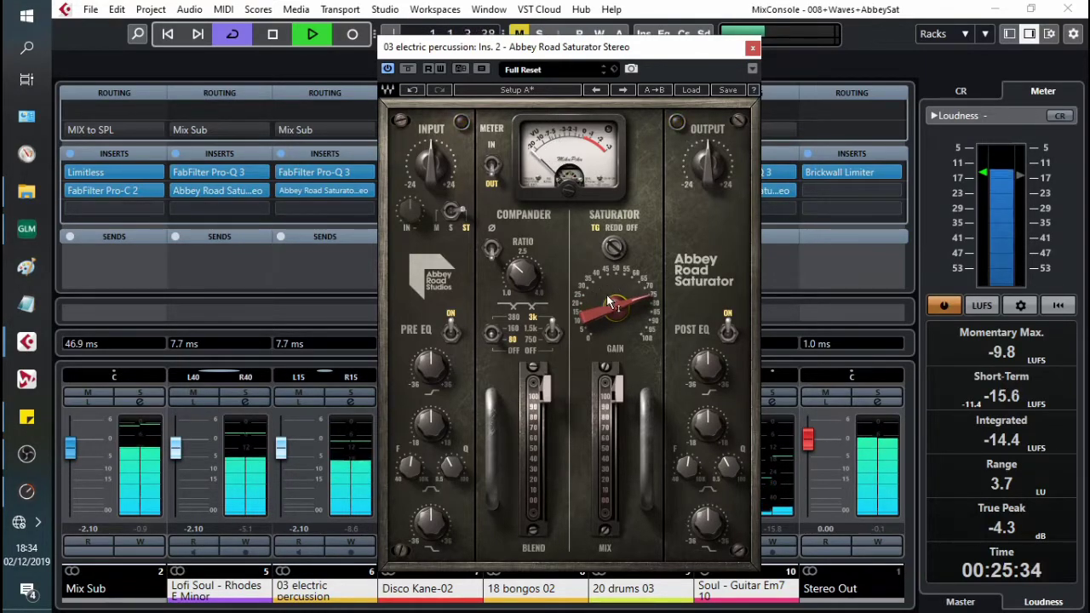
left_click(612, 250)
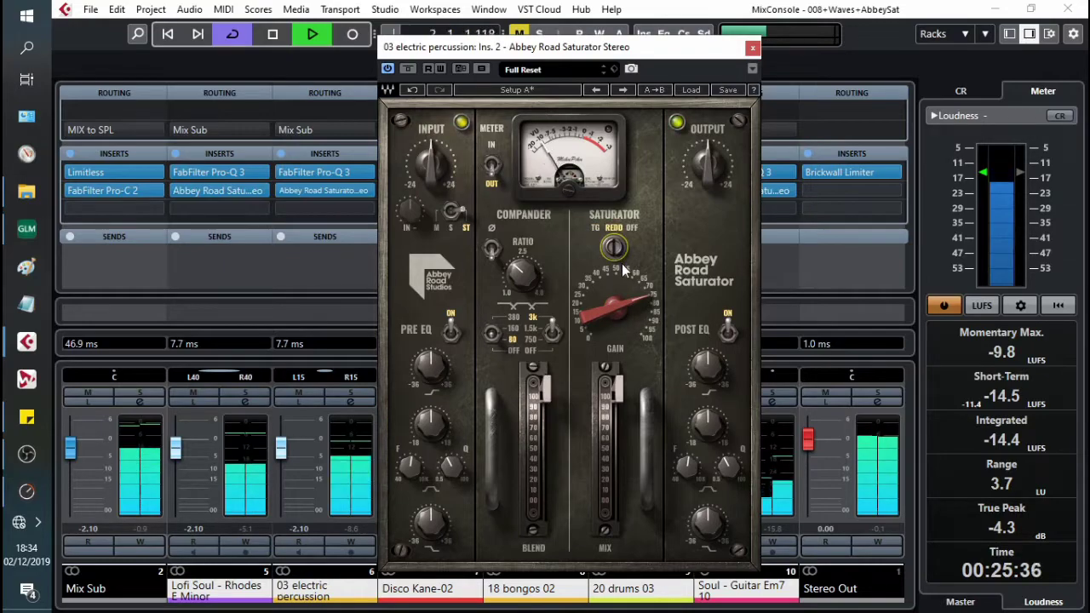
left_click_drag(624, 270, 624, 289)
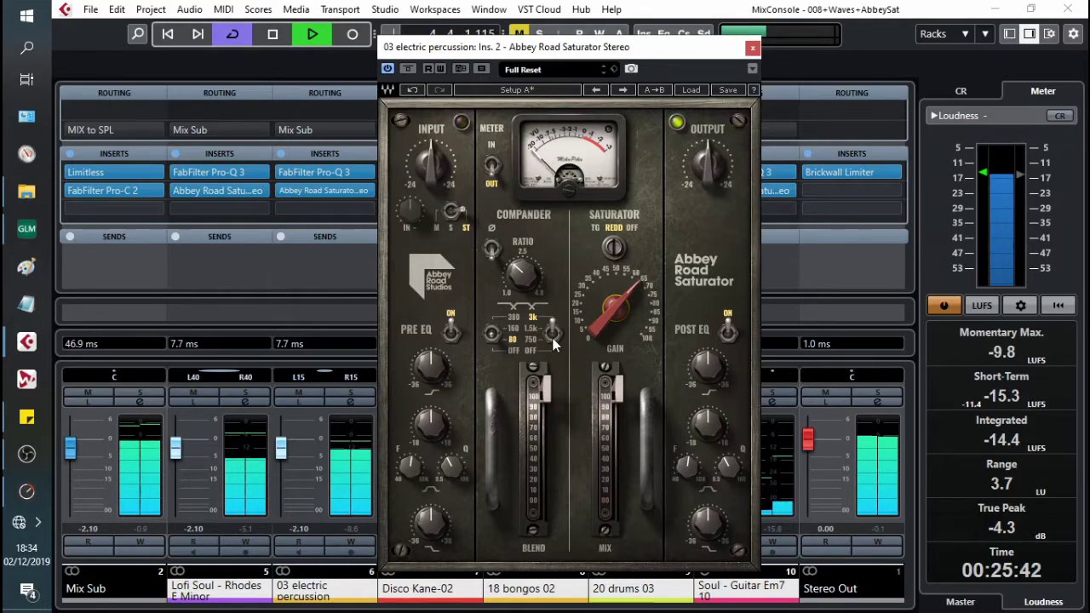
Sweep the electric percussion's compander ratio up to 4.0 and ease it back, with the crossover filters at 160 and 750.
left_click_drag(522, 274, 522, 258)
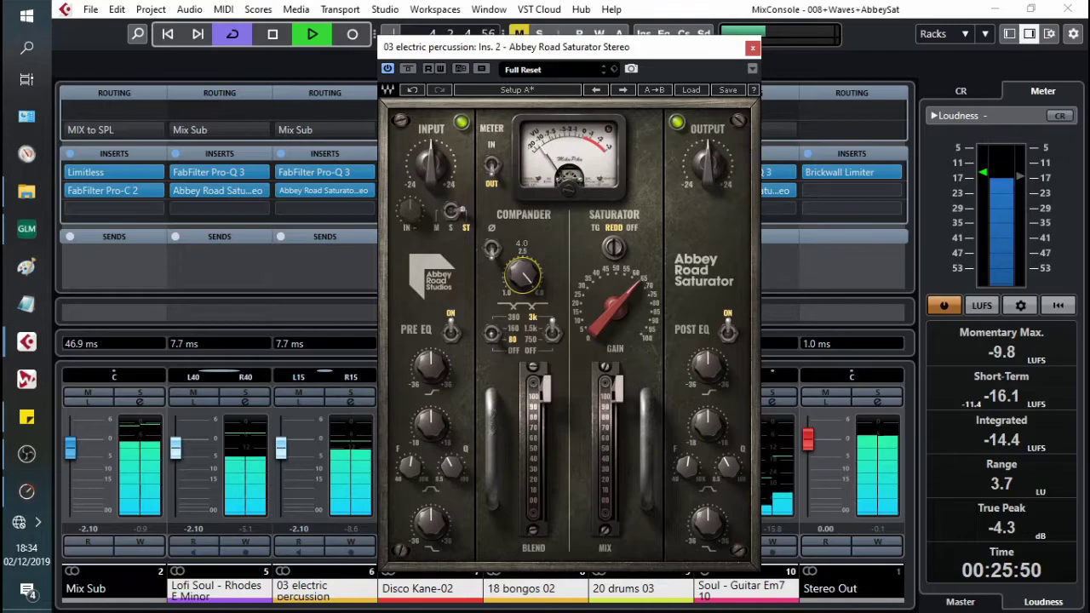
left_click_drag(522, 258, 522, 258)
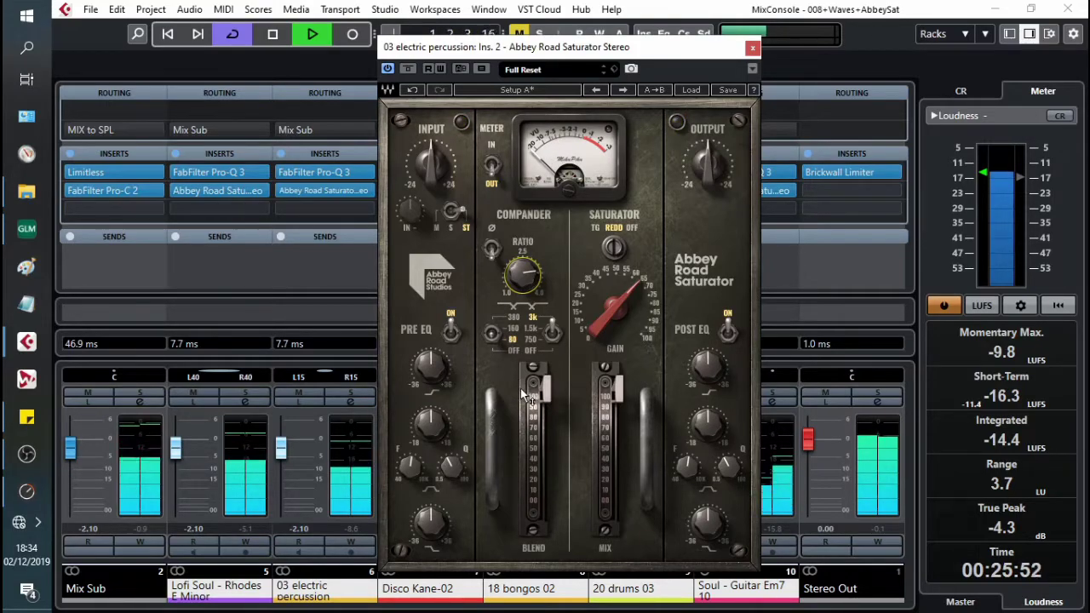
left_click(531, 329)
left_click(514, 329)
left_click(530, 339)
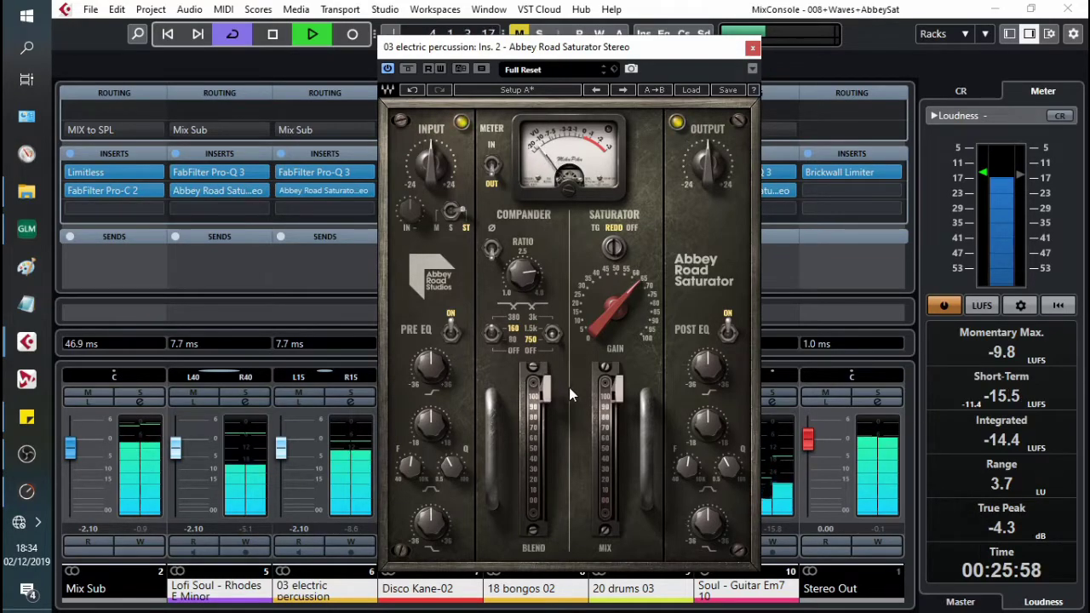
Lower the electric percussion's compander blend to about 62 and saturator mix to about 78, and switch off the post EQ.
left_click_drag(556, 389, 556, 438)
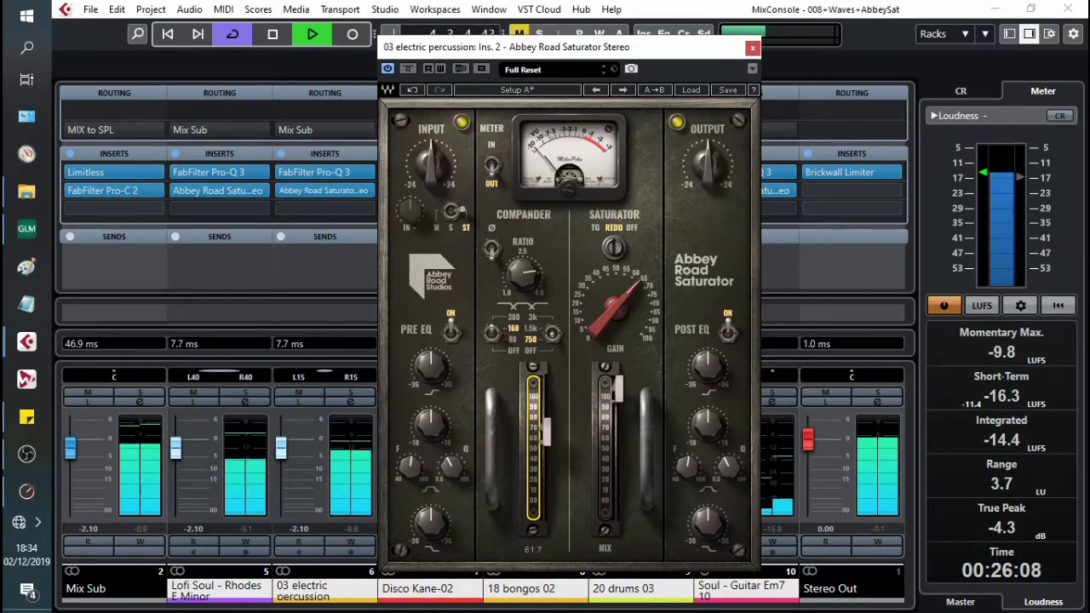
left_click_drag(613, 390, 613, 413)
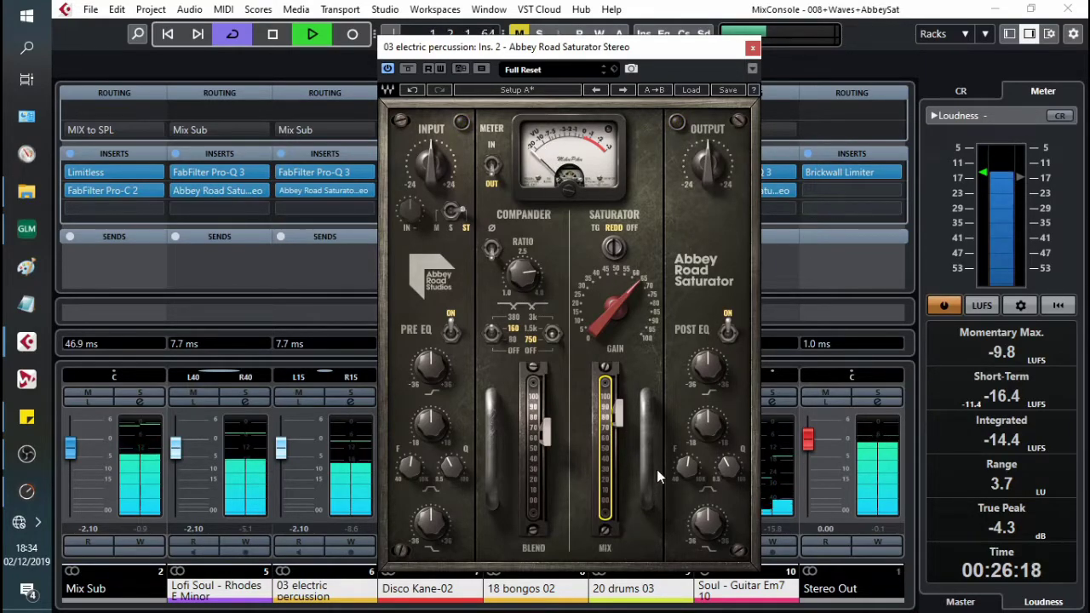
left_click(729, 333)
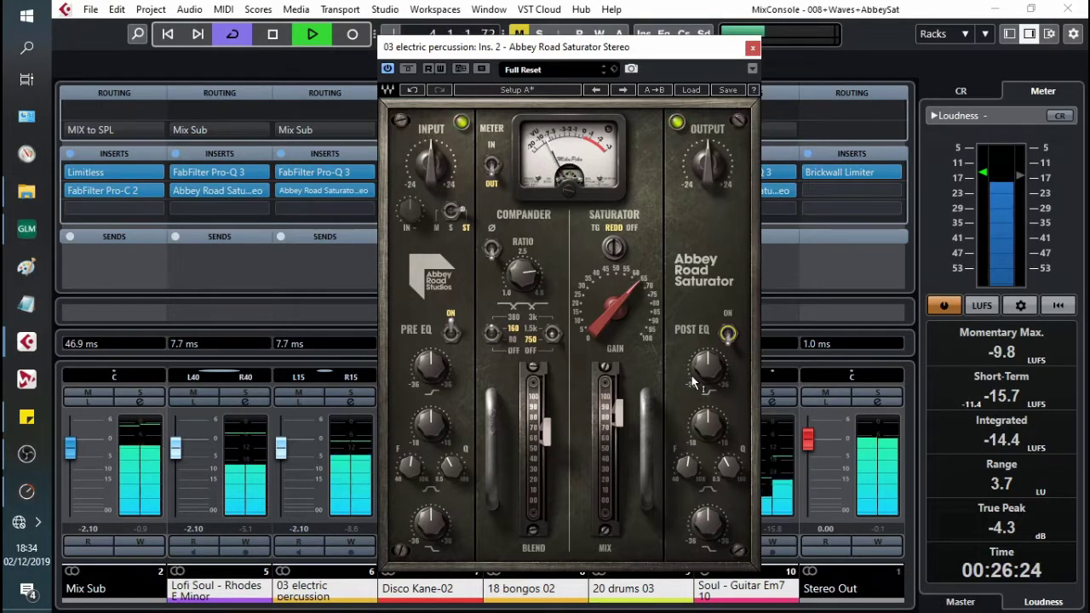
Bypass and re-enable the electric percussion's saturator to compare the sound, and close its editor.
left_click(408, 68)
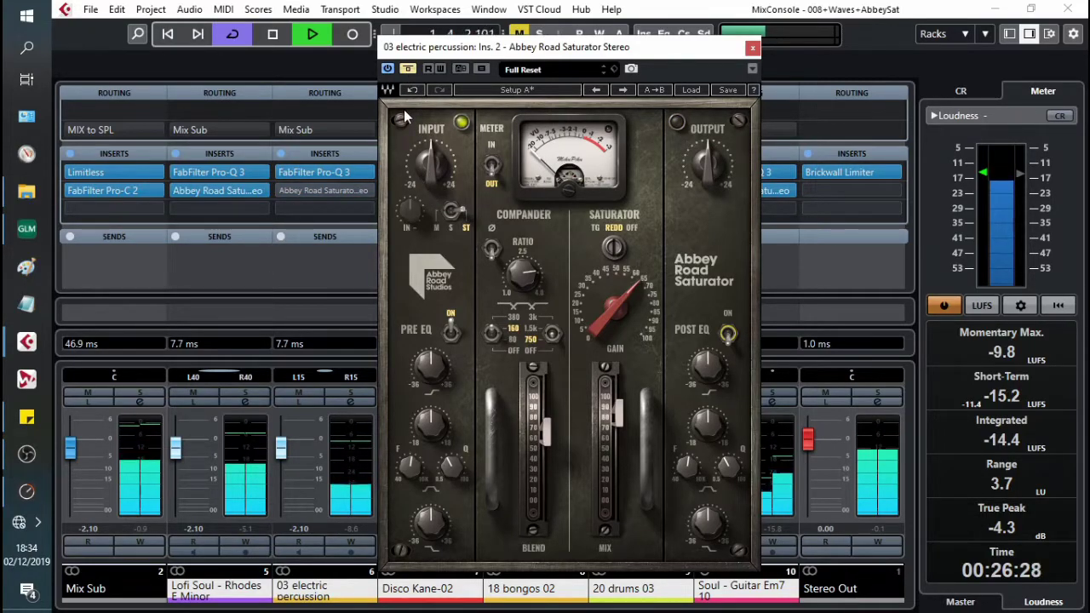
left_click(414, 70)
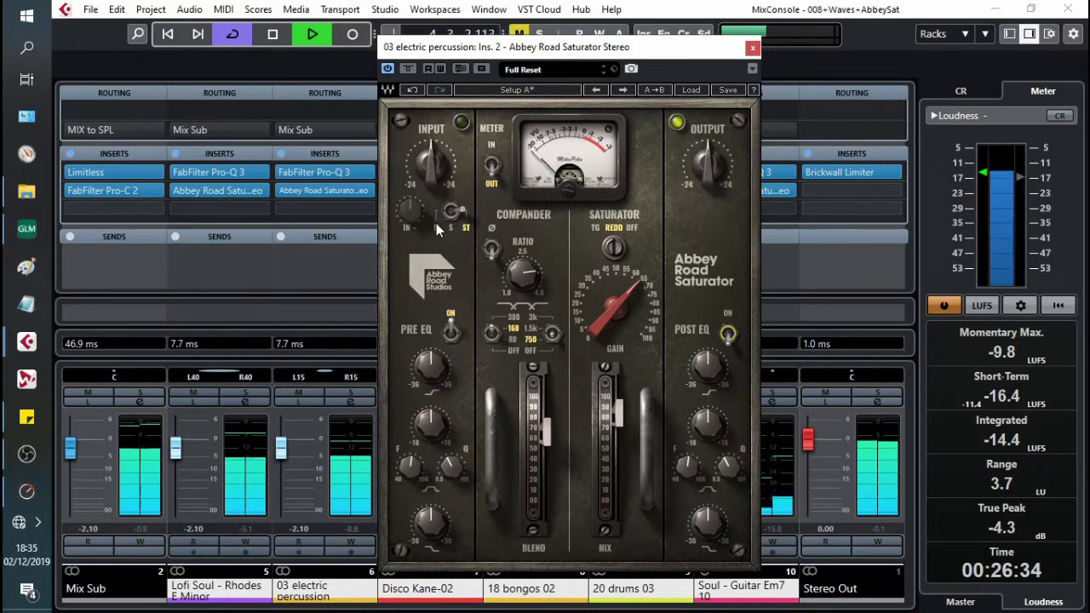
left_click(753, 47)
Unmute the 18 bongos 02 channel.
left_click(526, 395)
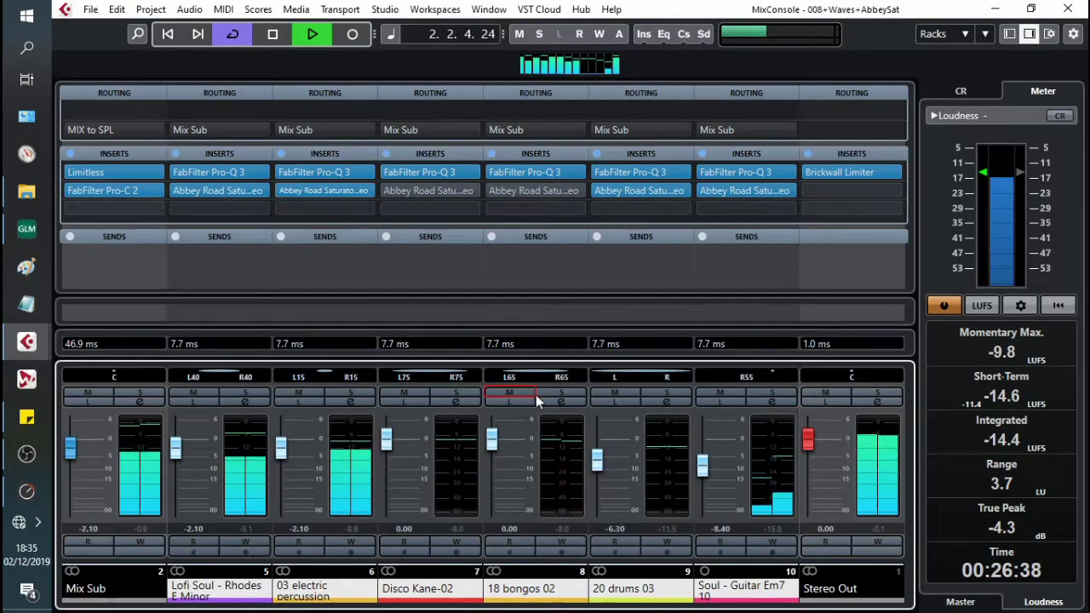
Open the saturator on 18 bongos 02, raise its saturation gain to about 75 and set the compander ratio to 2.9.
left_click(502, 190)
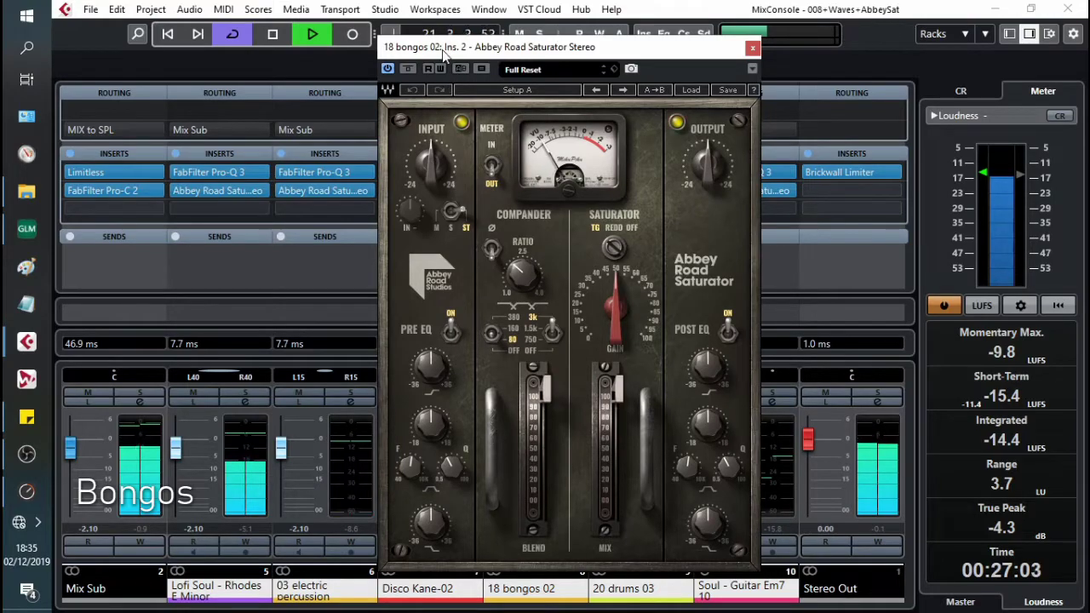
mouse_move(445, 54)
left_mouse_down()
mouse_move(516, 49)
mouse_move(424, 48)
left_mouse_up()
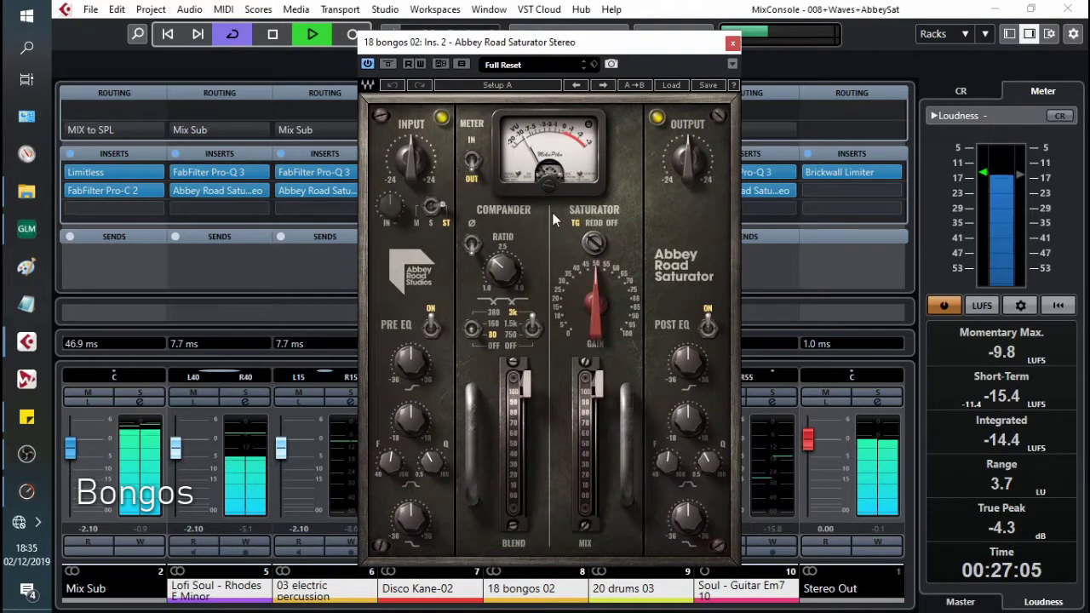
left_click_drag(600, 321, 602, 255)
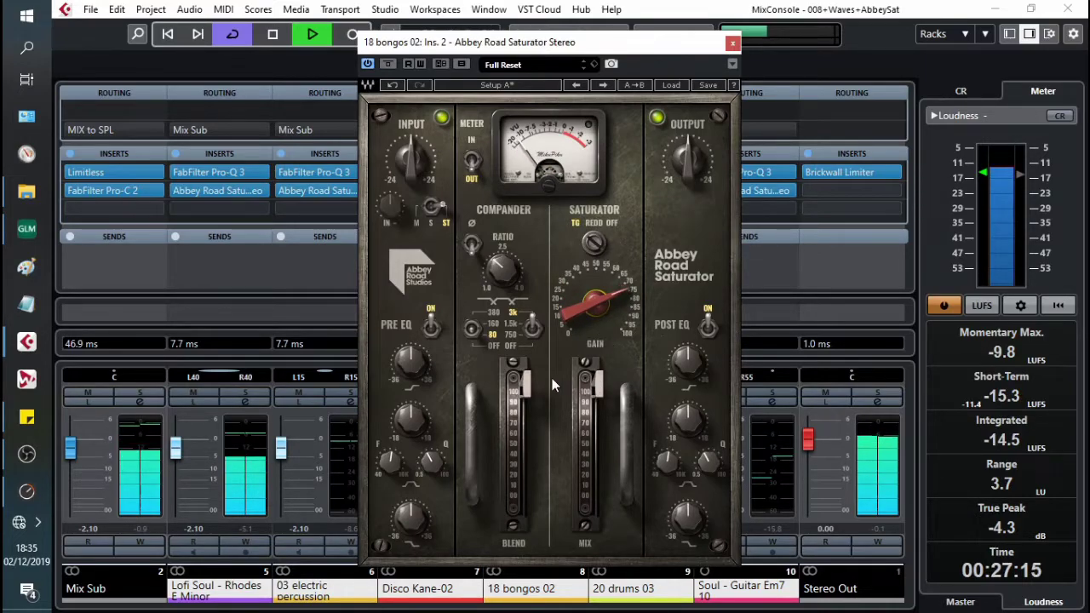
left_click_drag(502, 270, 502, 265)
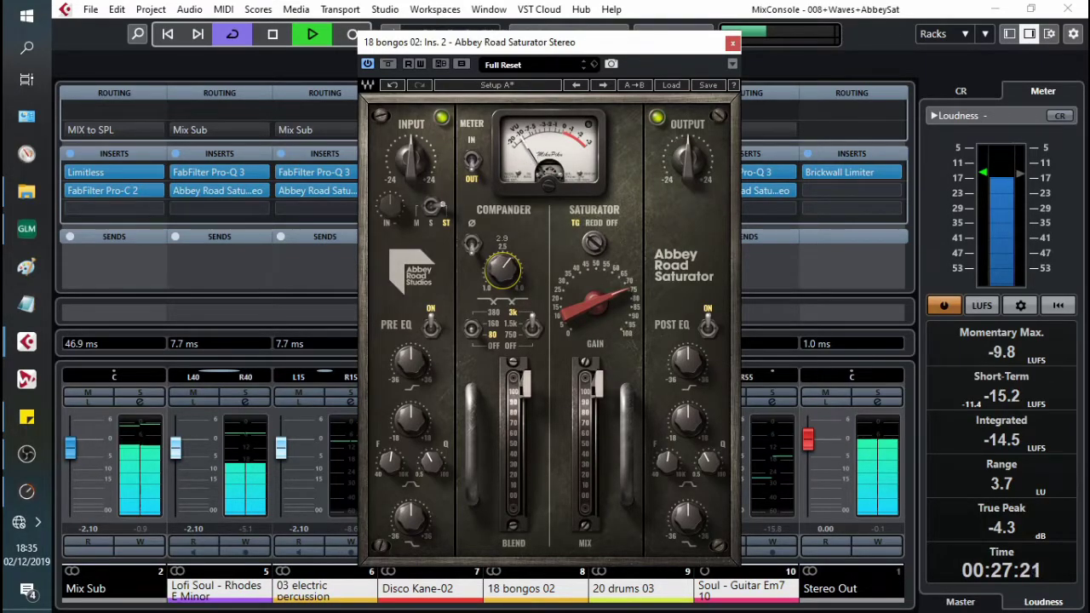
Try different crossover filter combinations on the bongos' compander, including both off, and settle on 160 and 750.
left_click(499, 314)
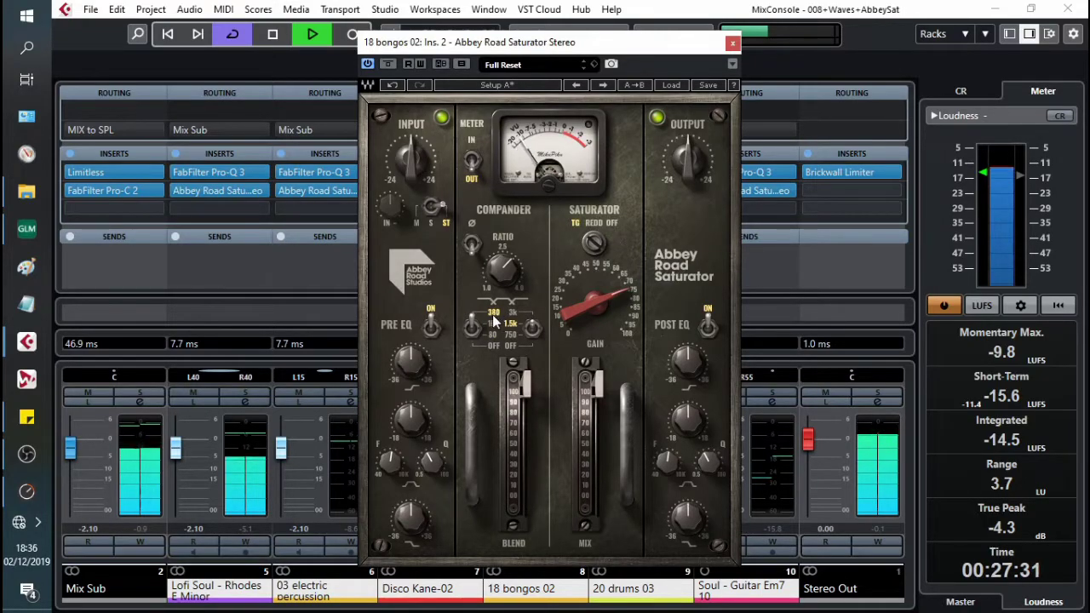
left_click(490, 326)
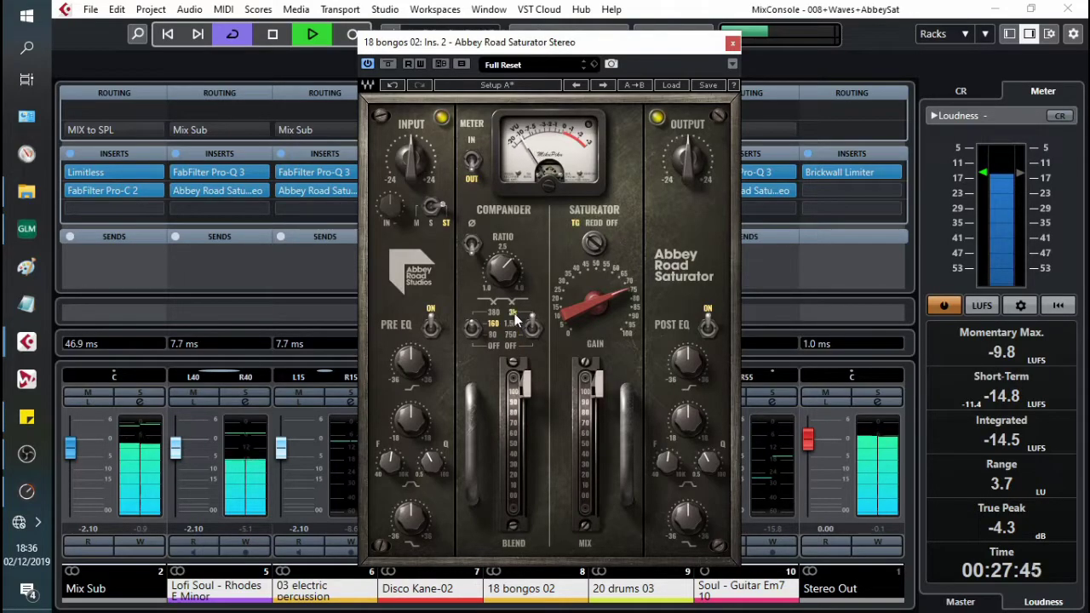
left_click(511, 324)
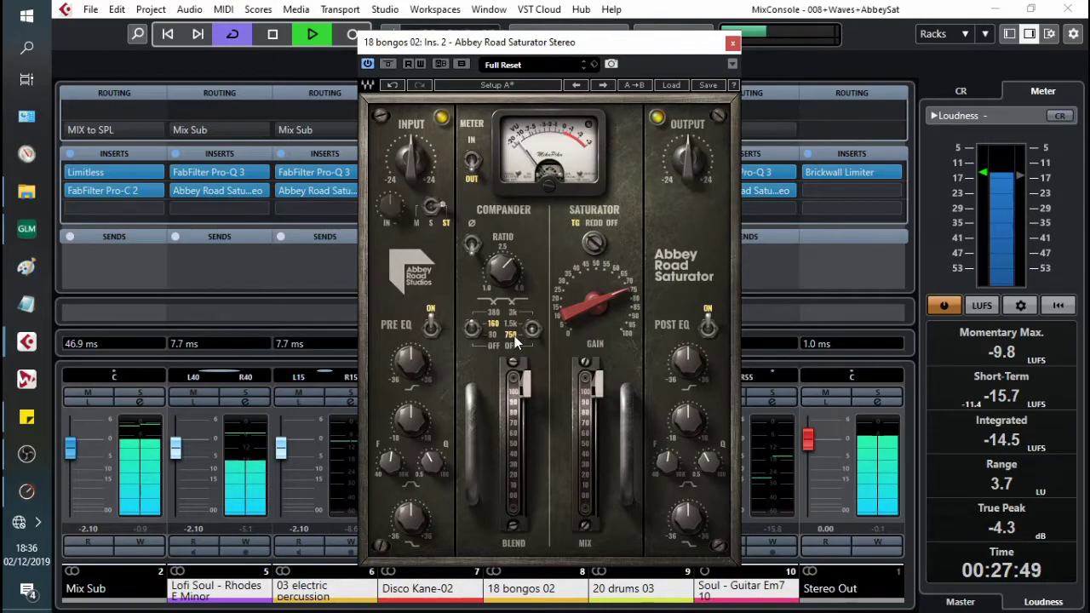
left_click(514, 349)
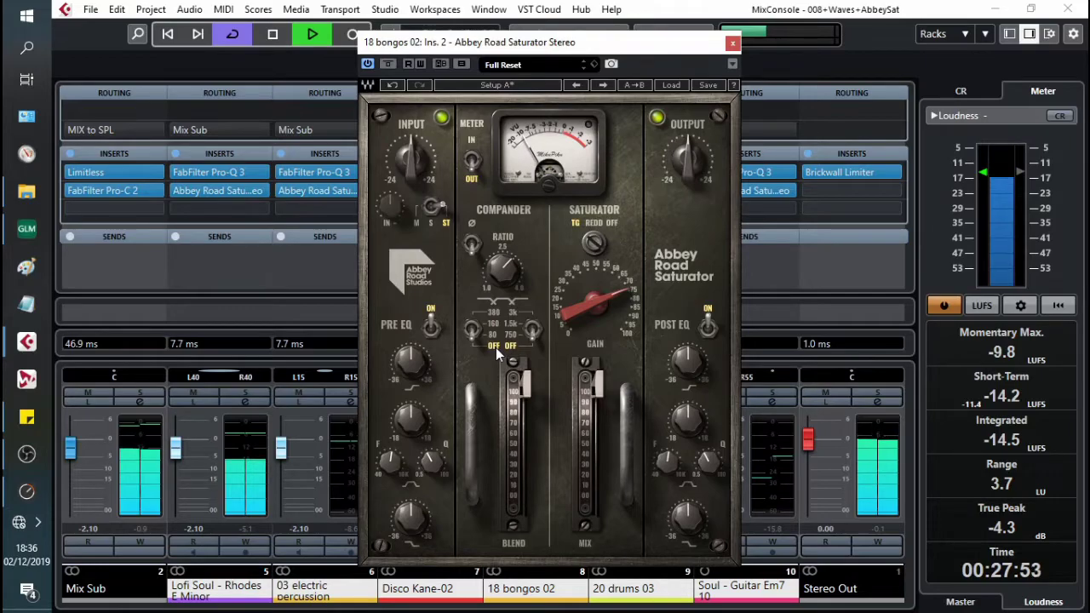
left_click(494, 325)
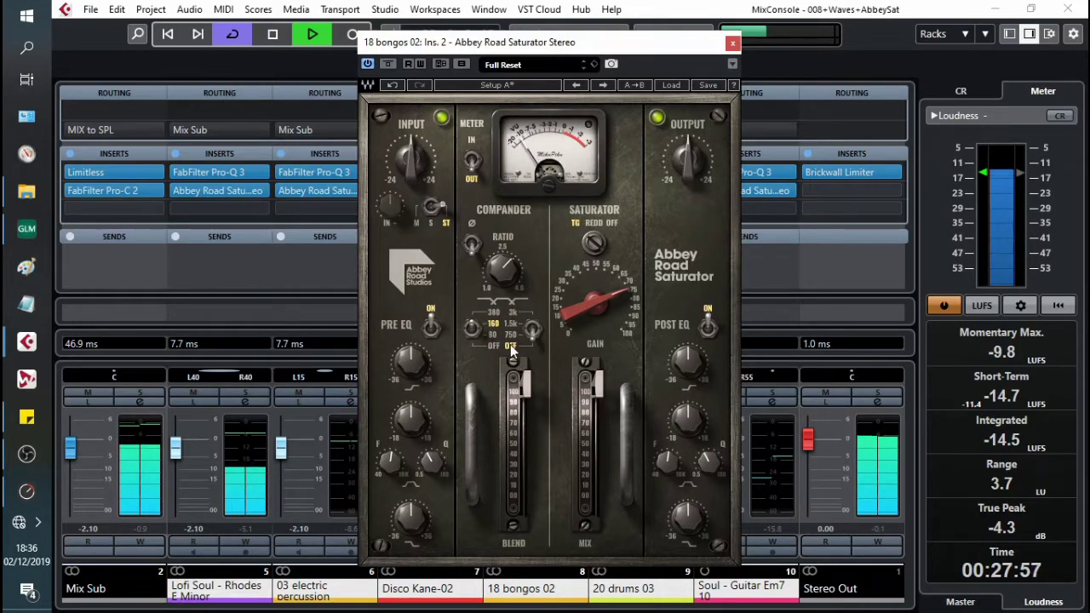
left_click(511, 312)
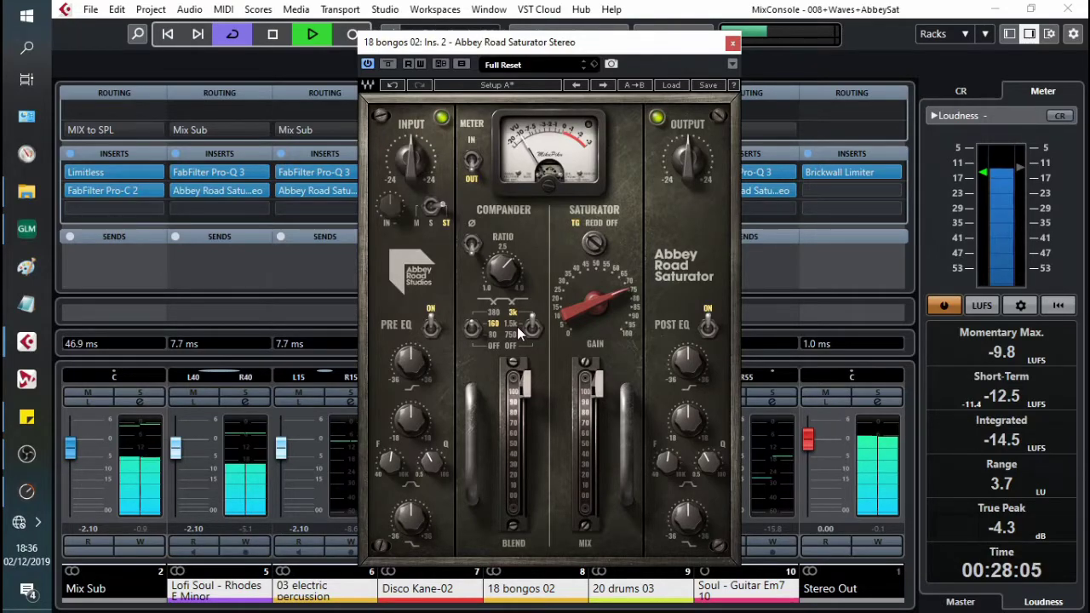
left_click(516, 326)
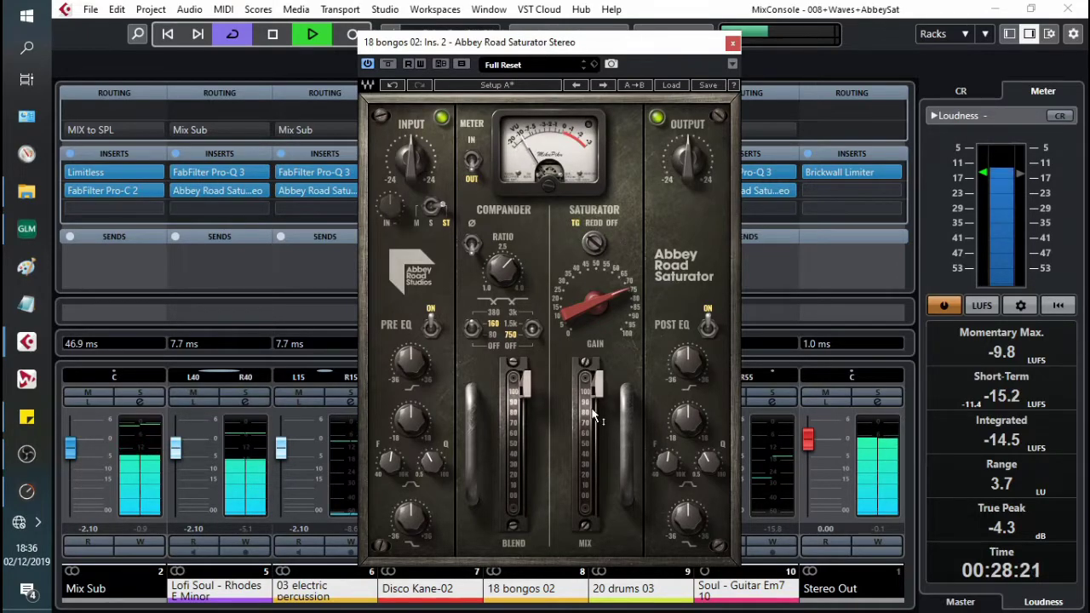
Lower the bongos' compander blend to about 74 and the saturator mix to about 70.
left_click_drag(522, 384, 522, 415)
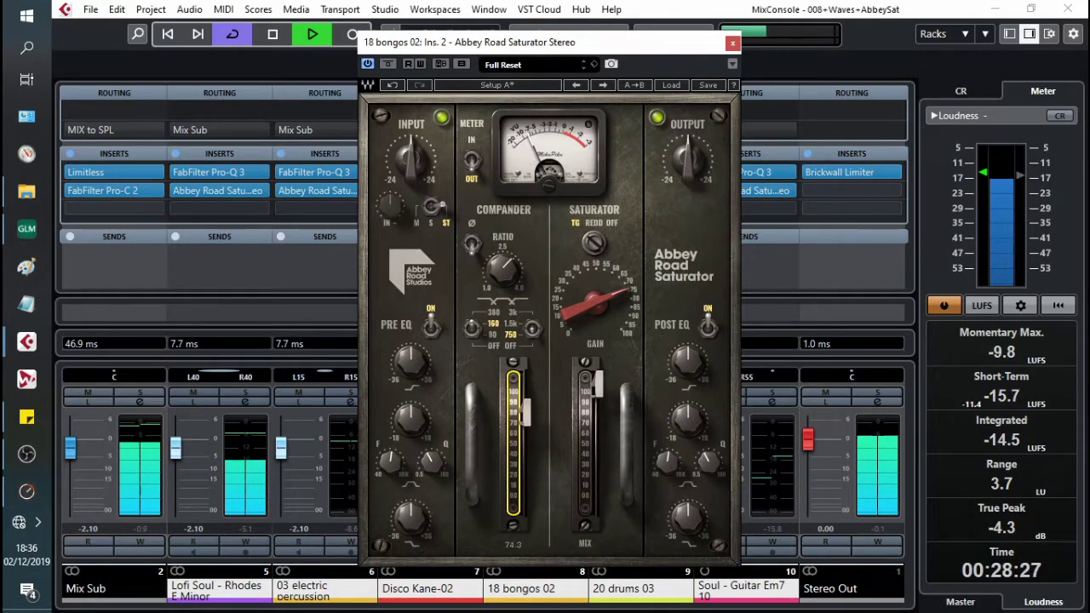
left_click_drag(597, 383, 623, 411)
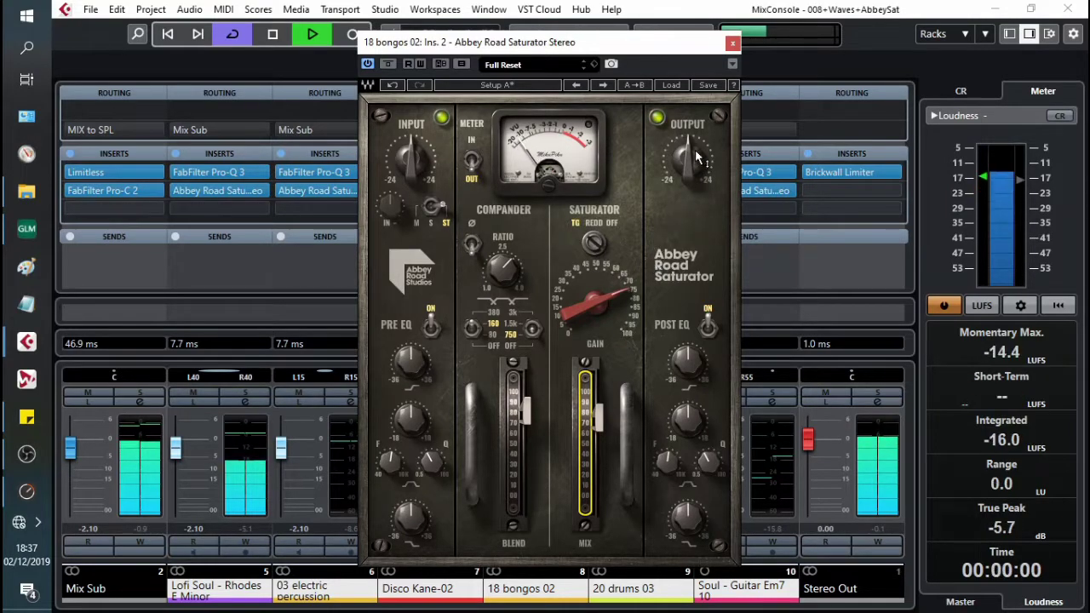
Bypass and re-enable the bongos' saturator to compare the sound, and close its editor.
left_click(387, 65)
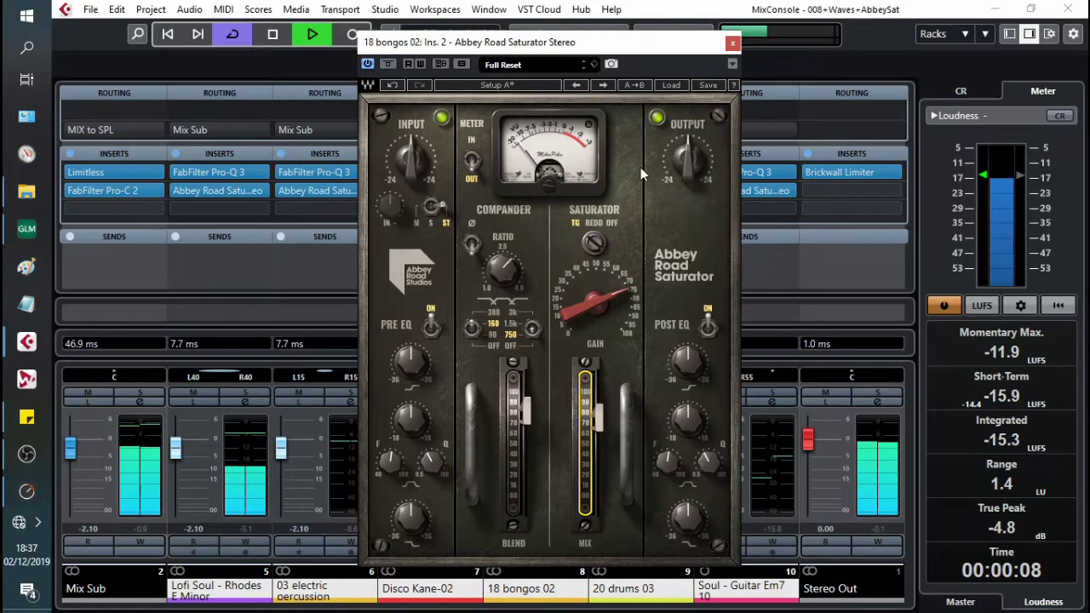
left_click(732, 42)
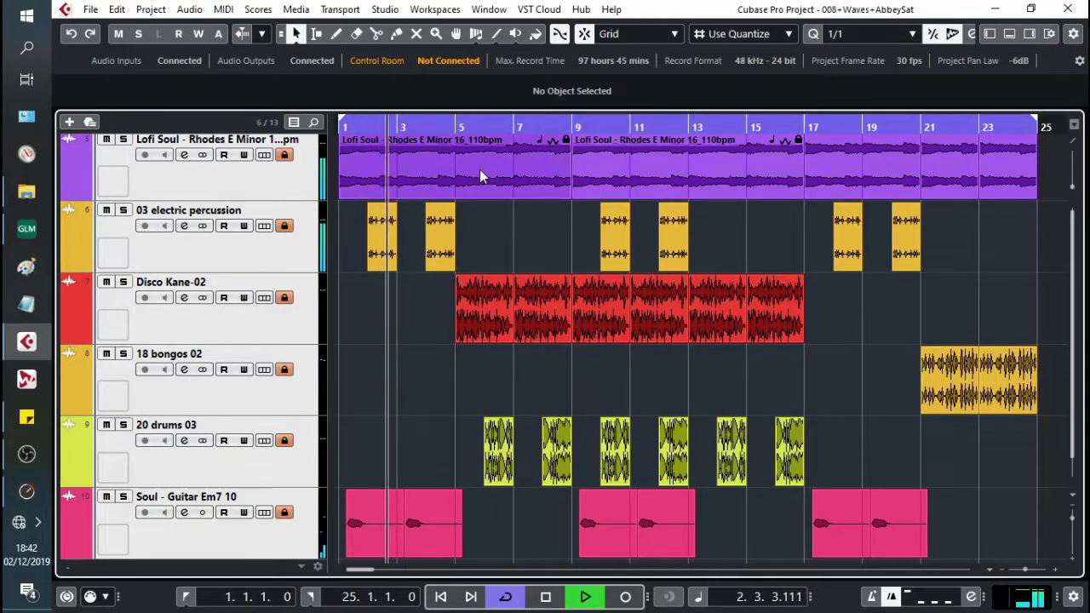
In the mixer, activate the saturators one by one on Rhodes, Disco Kane, guitar, drums, electric percussion and bongos, and open the bongos' saturator editor.
key("F3")
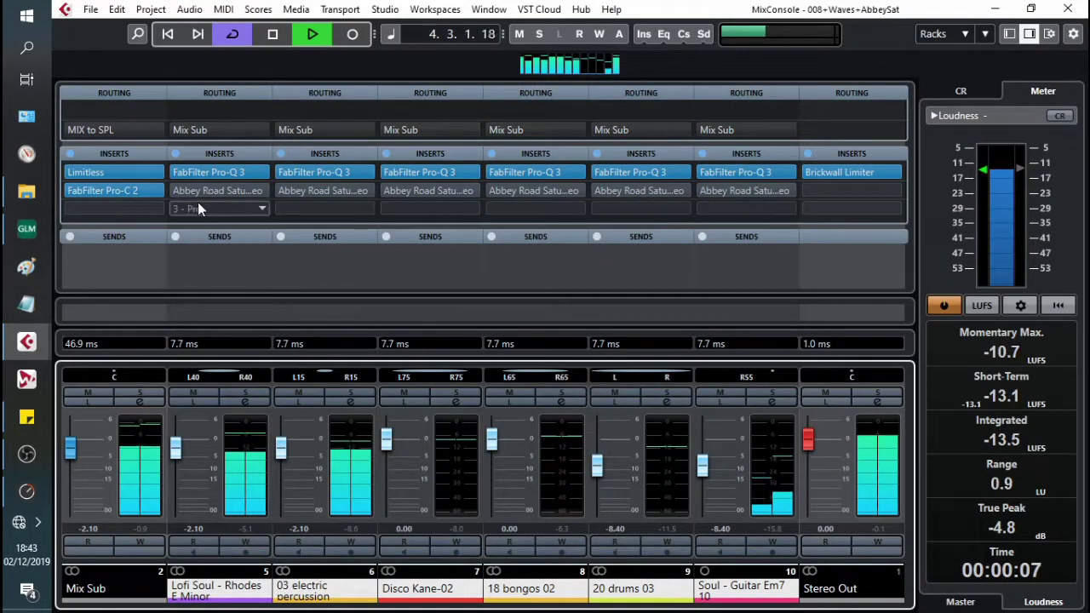
left_click(175, 193)
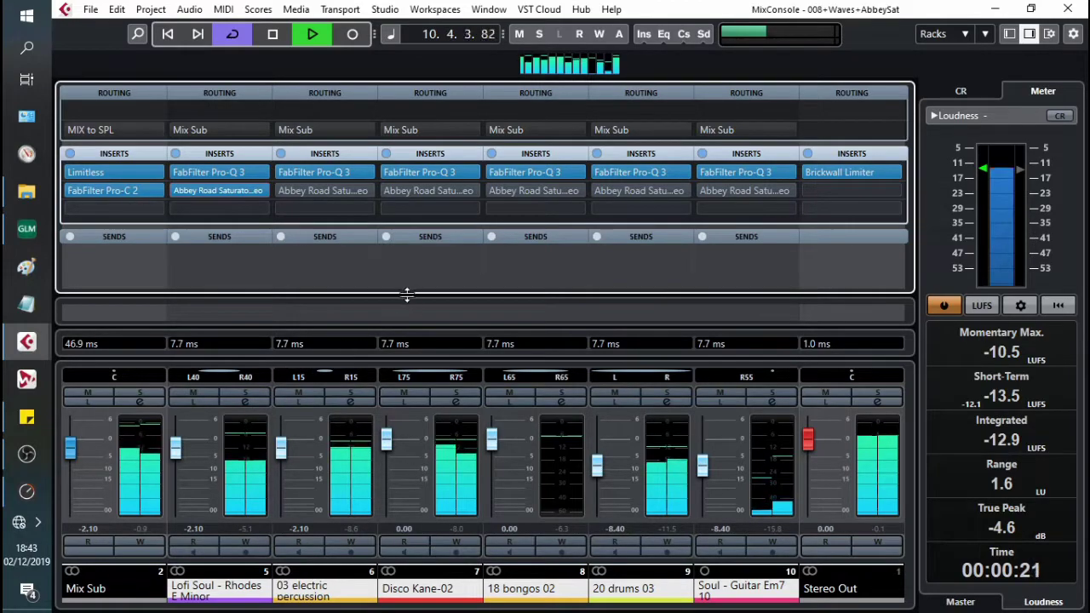
left_click(389, 192)
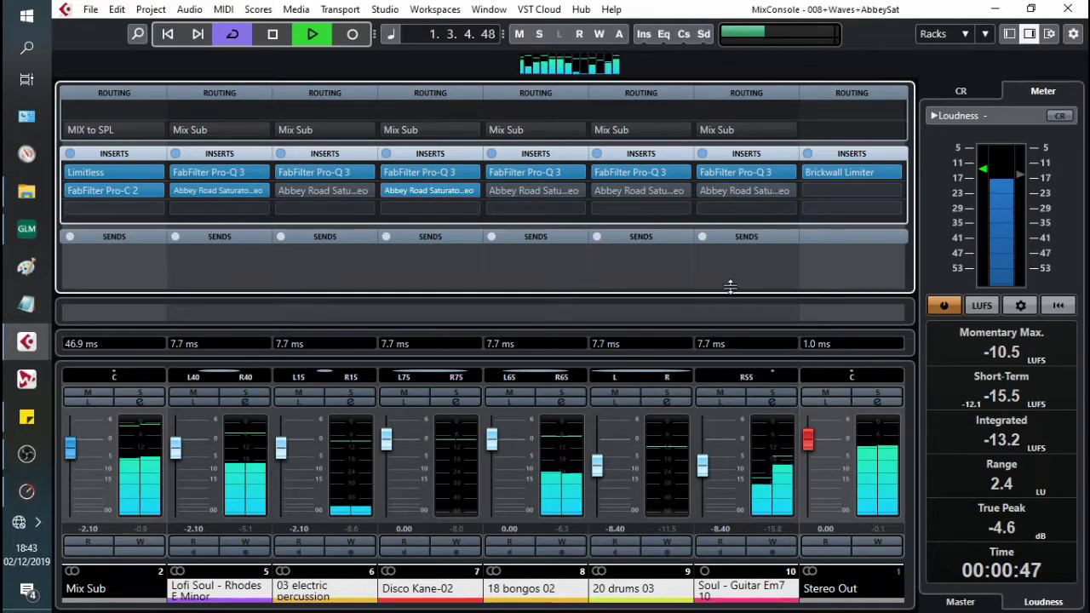
left_click(707, 188)
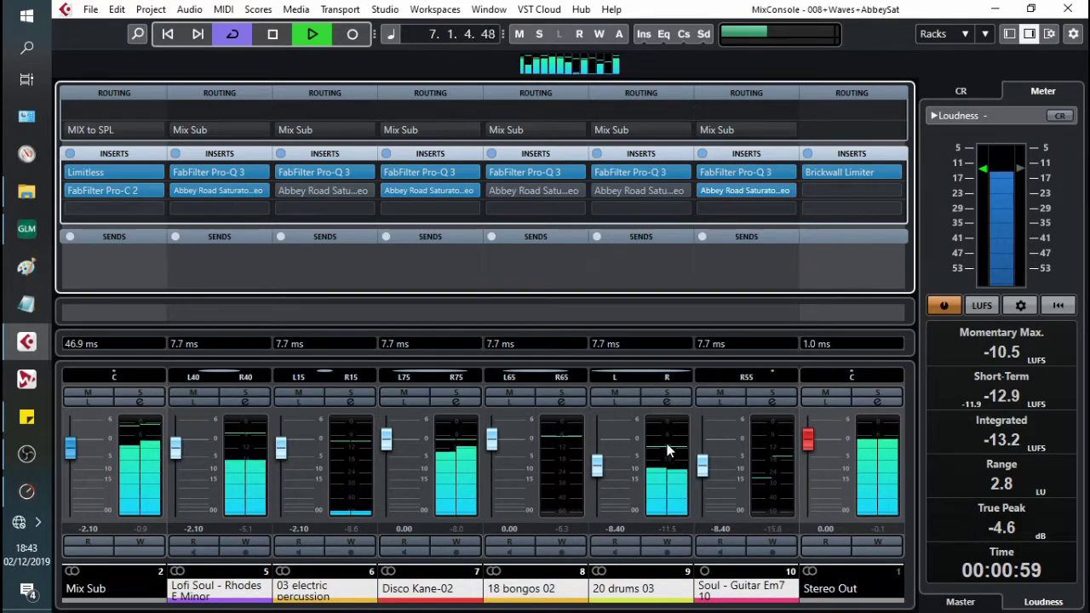
left_click(599, 190)
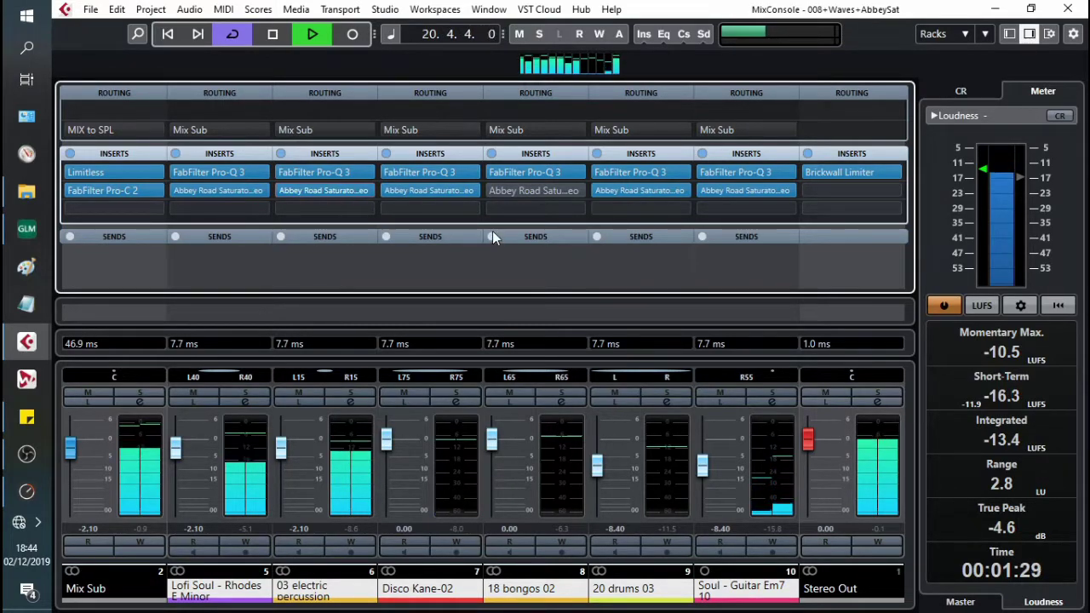
mouse_move(495, 191)
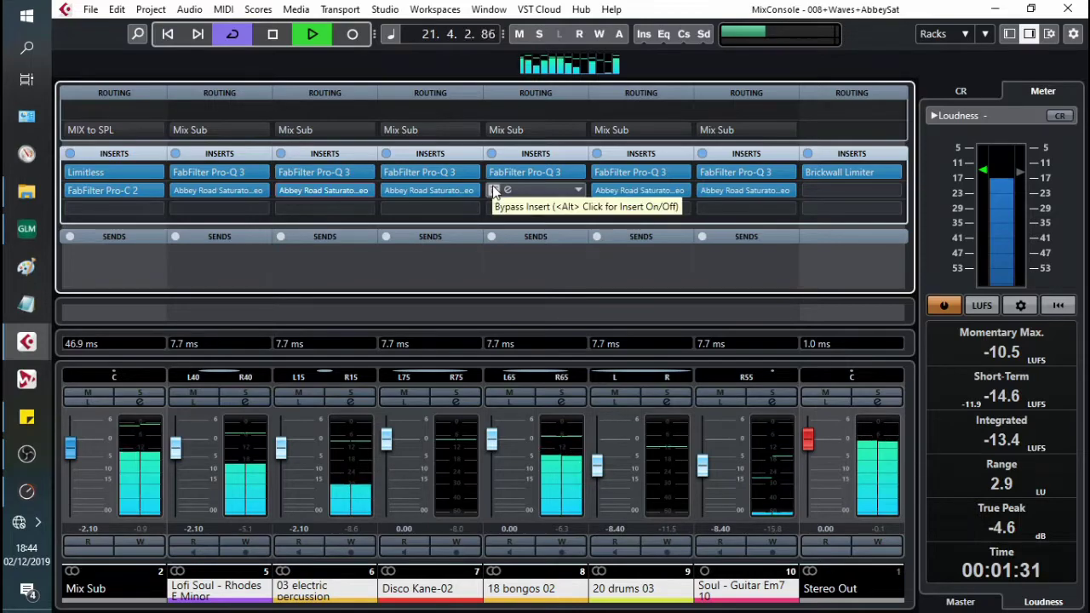
left_click(494, 189)
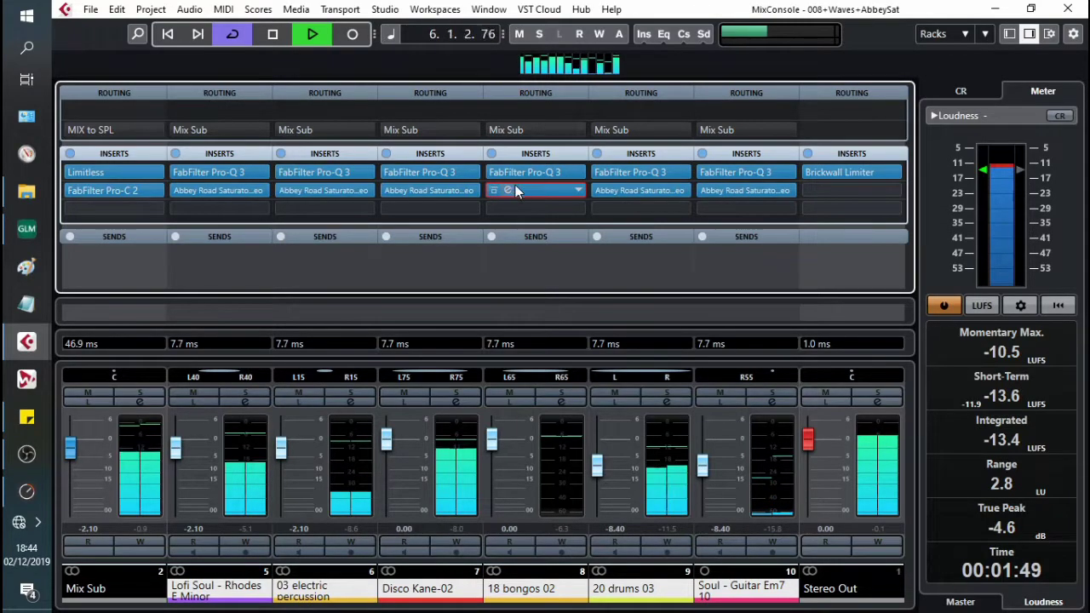
left_click(509, 190)
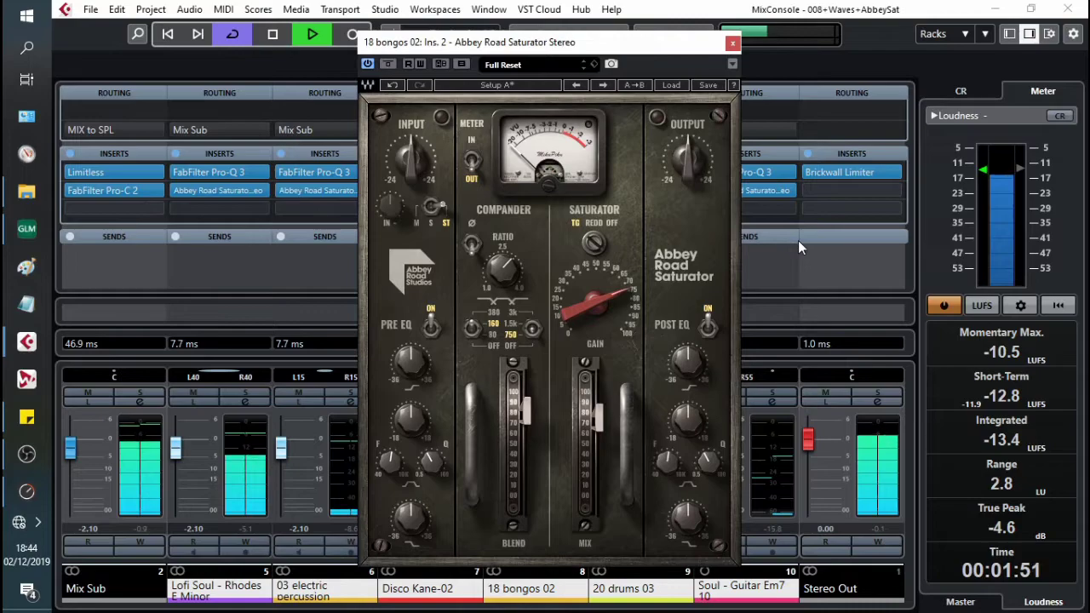